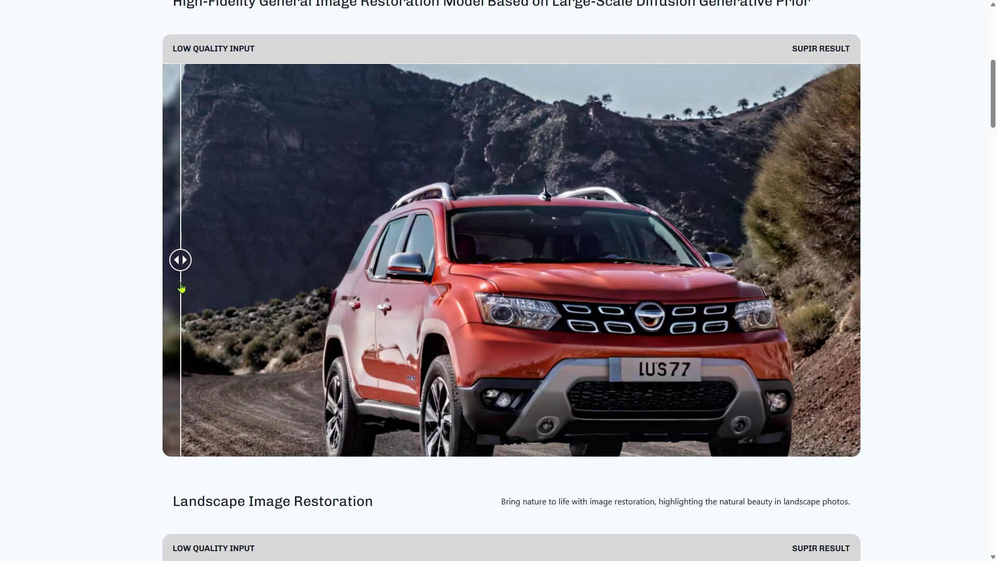
# Compare the low-quality inputs with the SUPIR results across the landscape, face and animal restoration examples.
pyautogui.scroll(-9, 942, 287)
pyautogui.moveTo(856, 292); pyautogui.dragTo(178, 327)
pyautogui.scroll(-10, 924, 301)
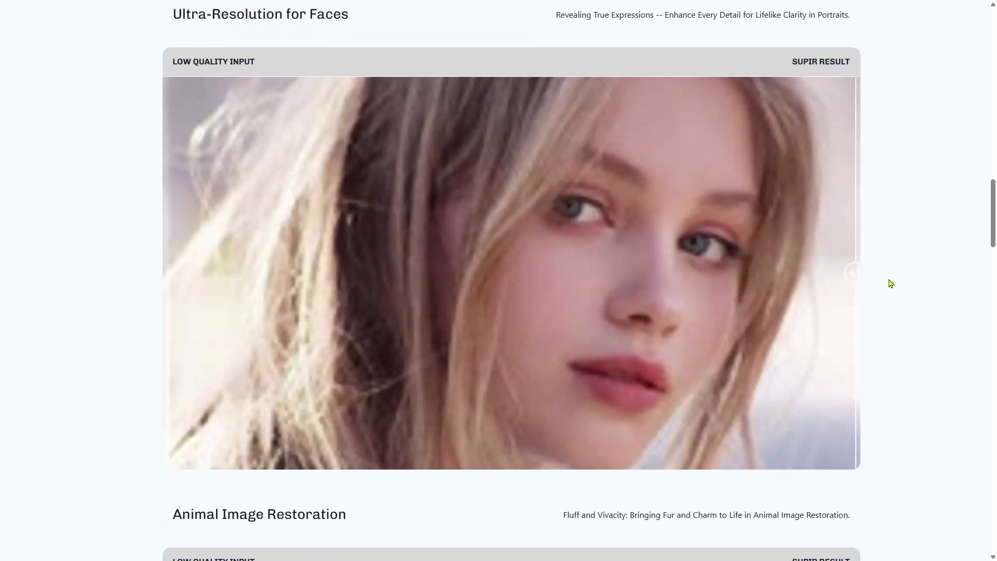
pyautogui.moveTo(859, 278); pyautogui.dragTo(174, 303)
pyautogui.scroll(-10, 935, 288)
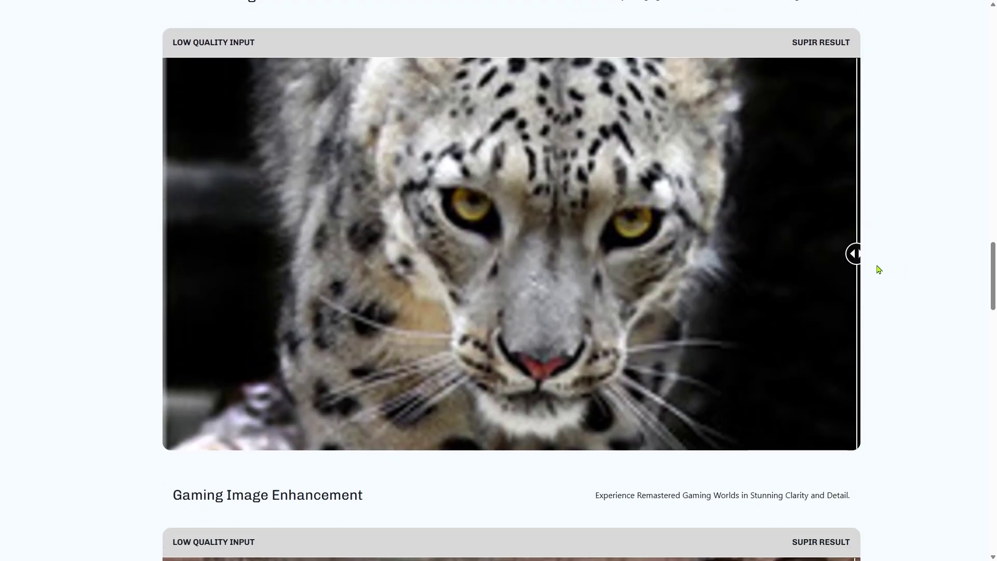
pyautogui.moveTo(858, 258); pyautogui.dragTo(179, 302)
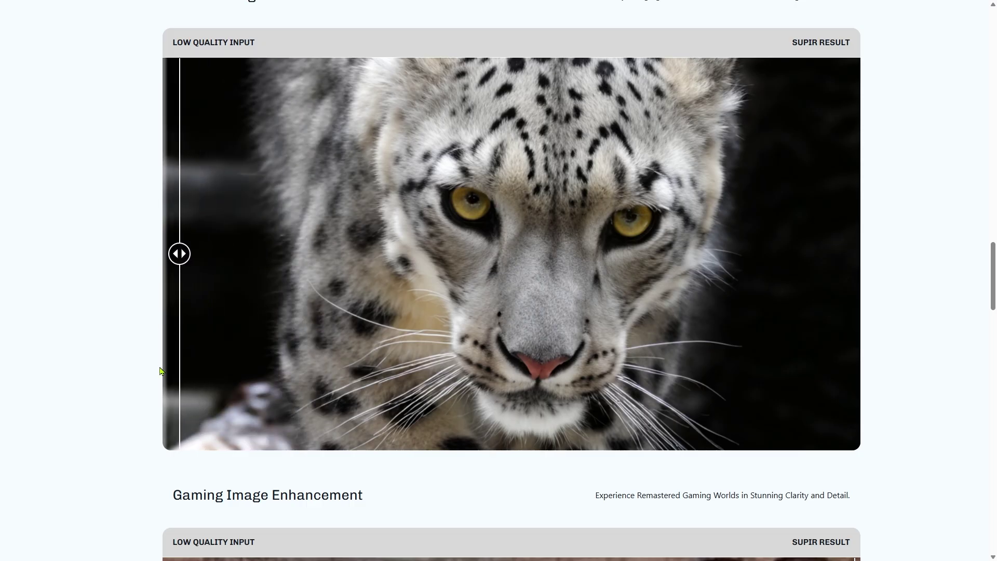
# Compare the low-quality inputs with the SUPIR results for the gaming, classic cinema and monkey character examples.
pyautogui.scroll(-4, 904, 455)
pyautogui.scroll(-6, 904, 455)
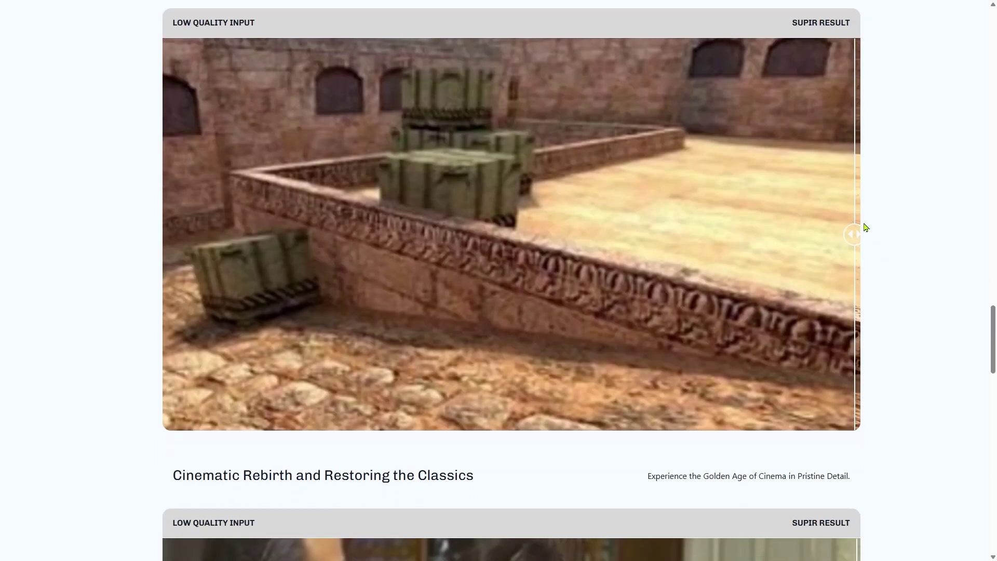
pyautogui.moveTo(858, 234); pyautogui.dragTo(173, 398)
pyautogui.scroll(-11, 946, 445)
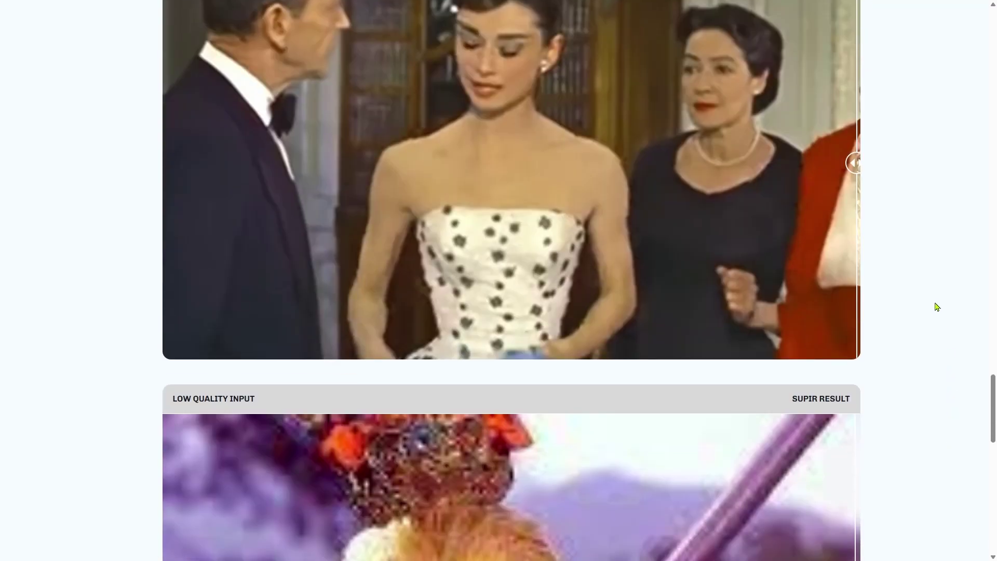
pyautogui.scroll(2, 914, 301)
pyautogui.moveTo(858, 274); pyautogui.dragTo(178, 392)
pyautogui.scroll(-9, 933, 445)
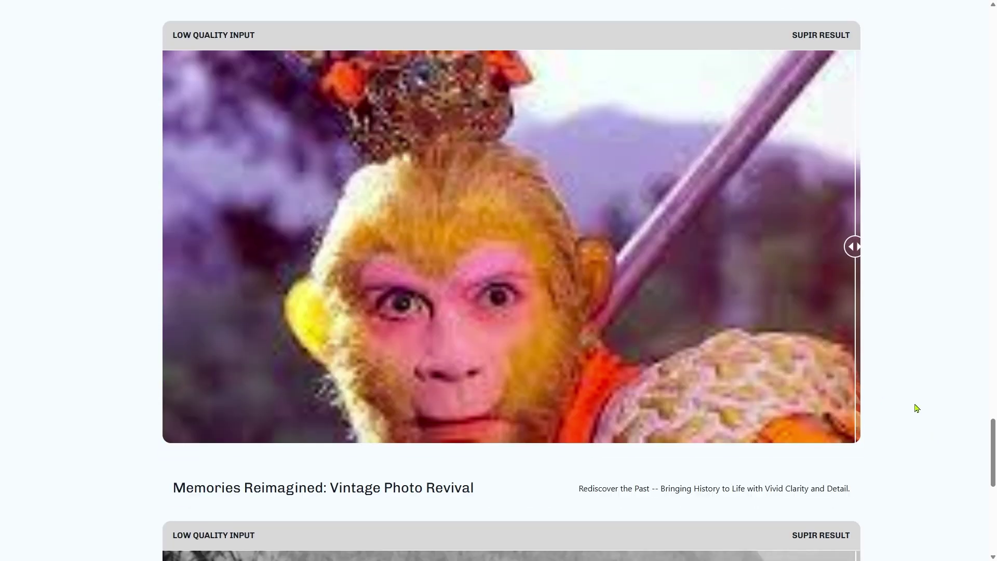
pyautogui.moveTo(854, 247); pyautogui.dragTo(174, 357)
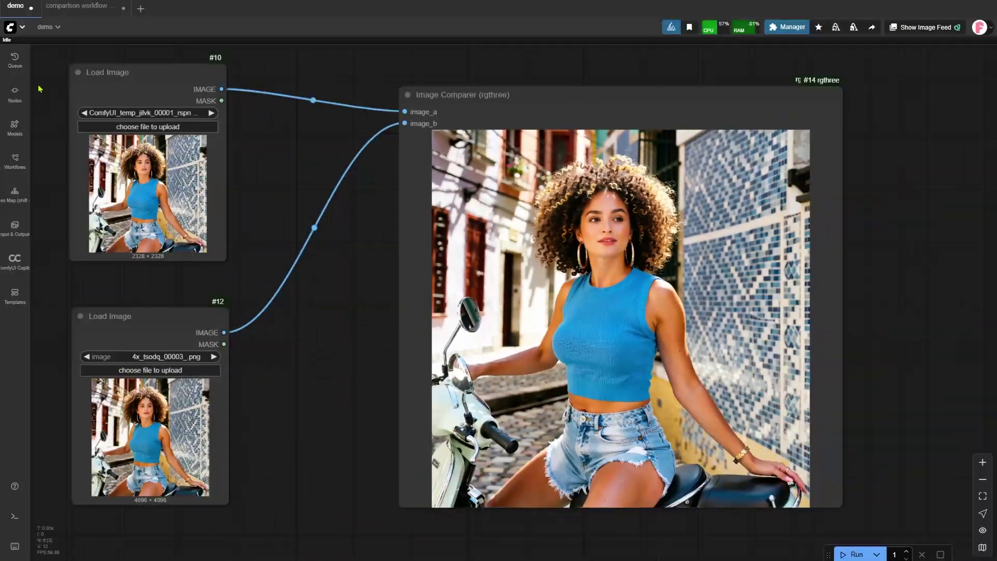
# Examine the scooter portrait and its resolution in the upper Load Image node (#10) of the demo workflow.
pyautogui.scroll(6, 44, 92)
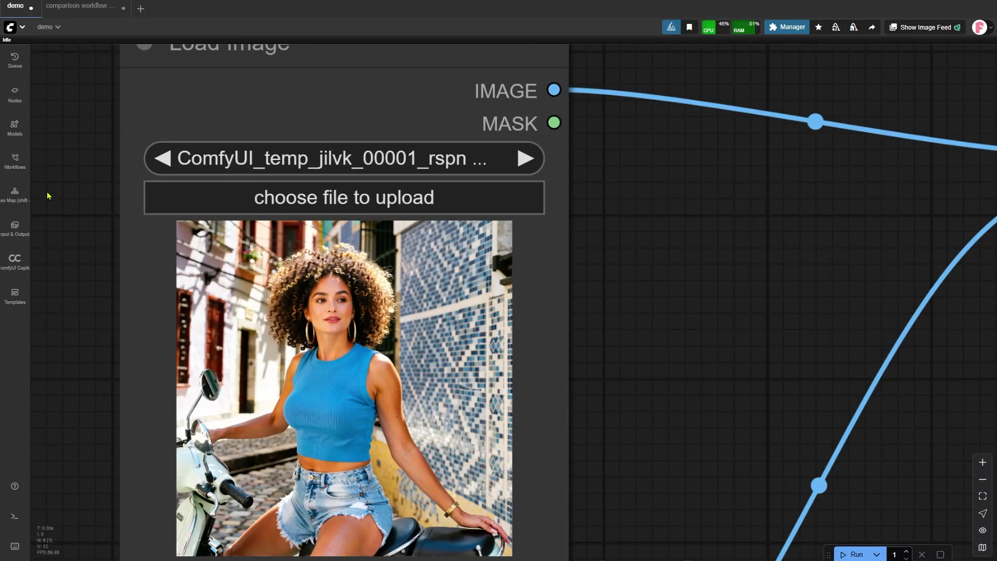
pyautogui.moveTo(48, 196); pyautogui.dragTo(35, 158)
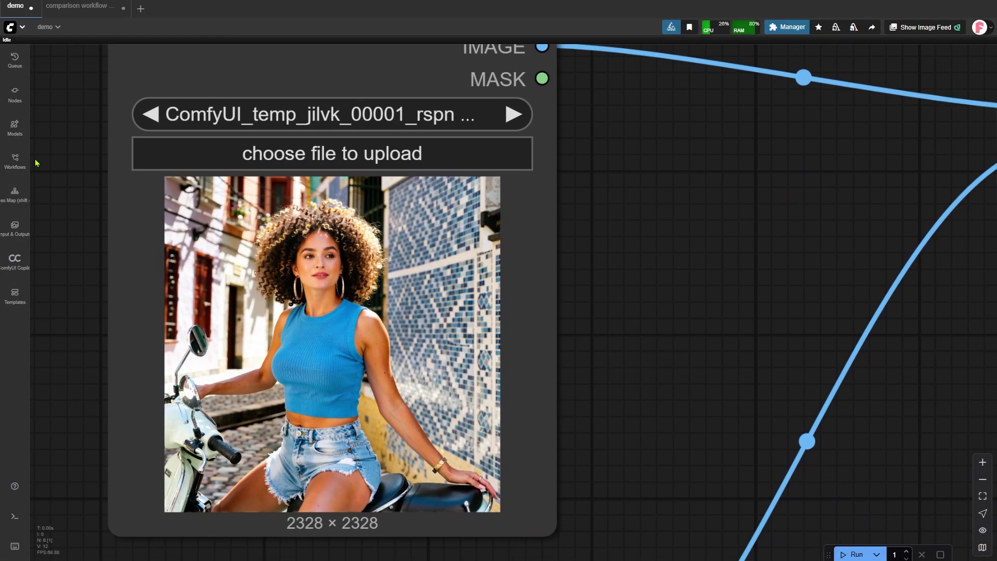
pyautogui.scroll(7, 76, 373)
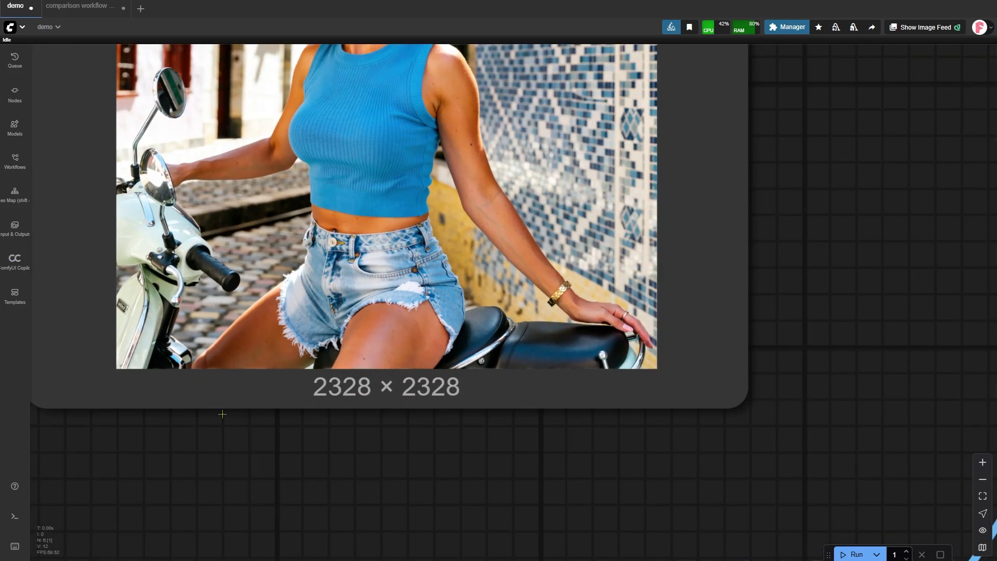
pyautogui.scroll(2, 396, 399)
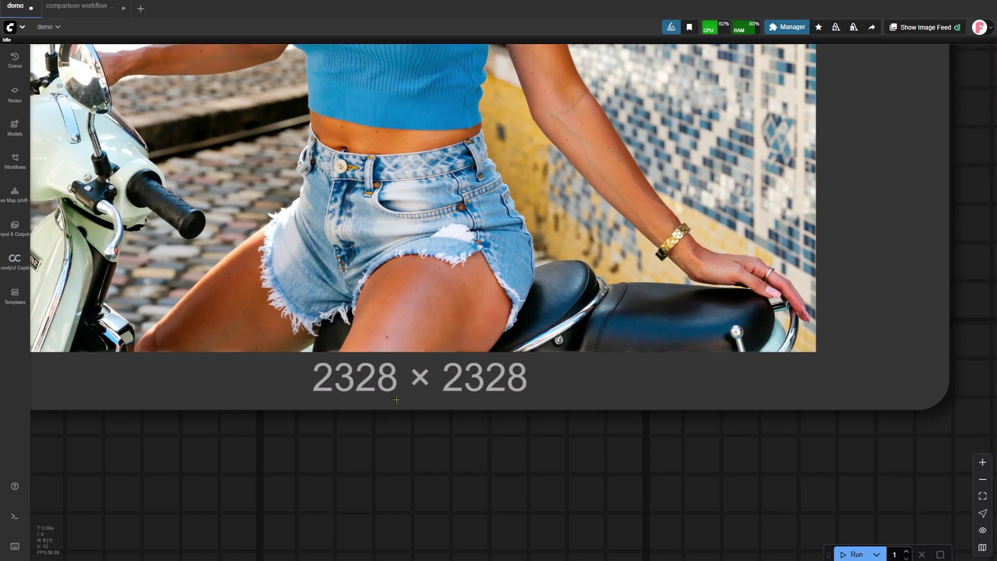
pyautogui.scroll(-2, 373, 434)
pyautogui.moveTo(925, 158); pyautogui.dragTo(953, 281)
pyautogui.scroll(5, 452, 285)
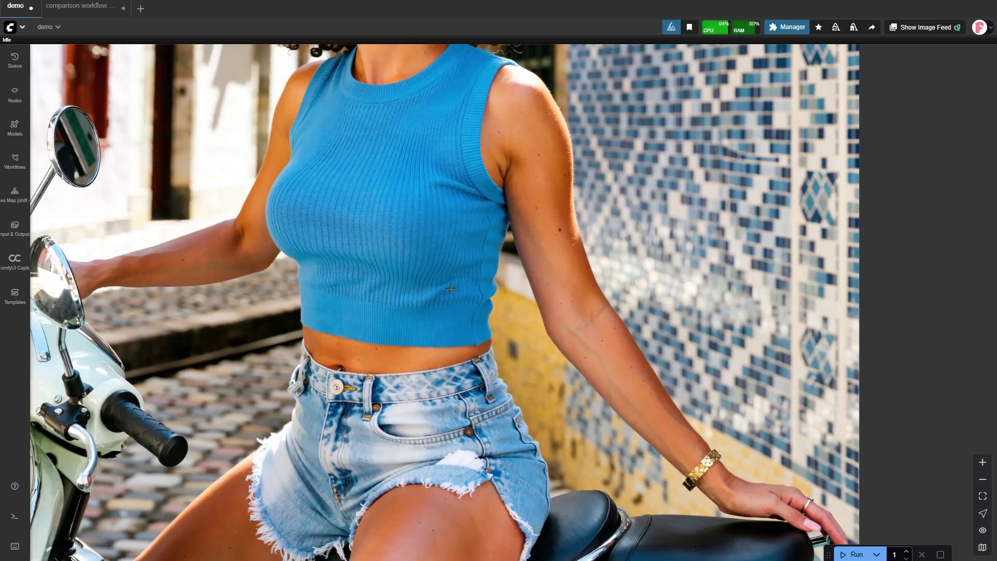
pyautogui.scroll(-3, 541, 192)
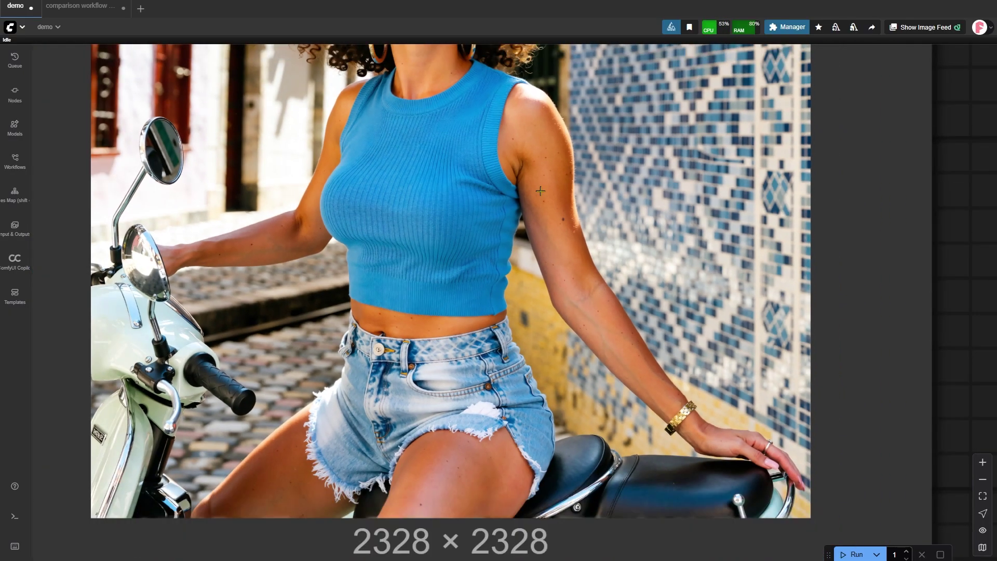
pyautogui.scroll(2, 575, 89)
pyautogui.moveTo(541, 193); pyautogui.dragTo(607, 104)
pyautogui.scroll(-1, 606, 104)
pyautogui.scroll(1, 101, 334)
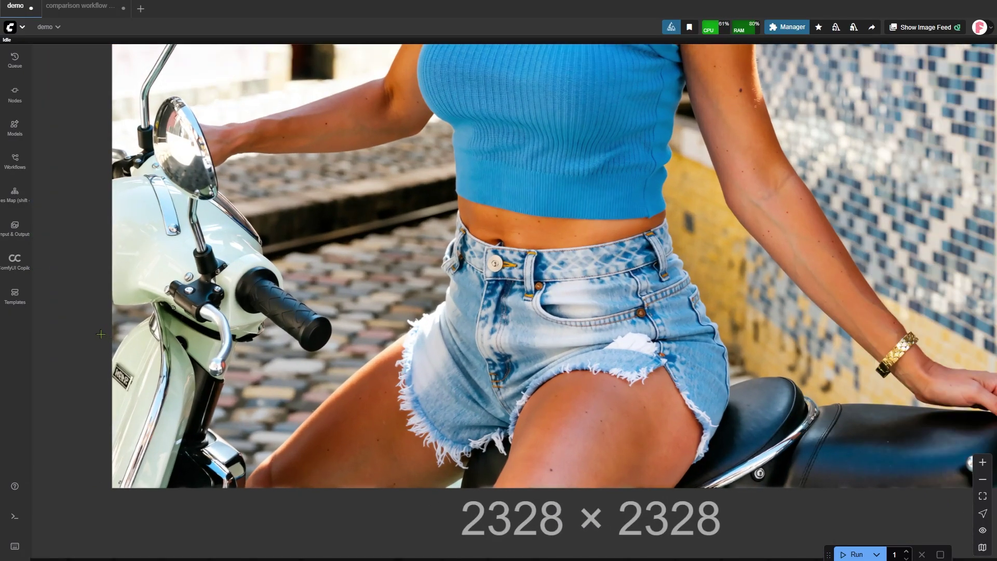
pyautogui.scroll(-2, 107, 351)
pyautogui.scroll(4, 120, 242)
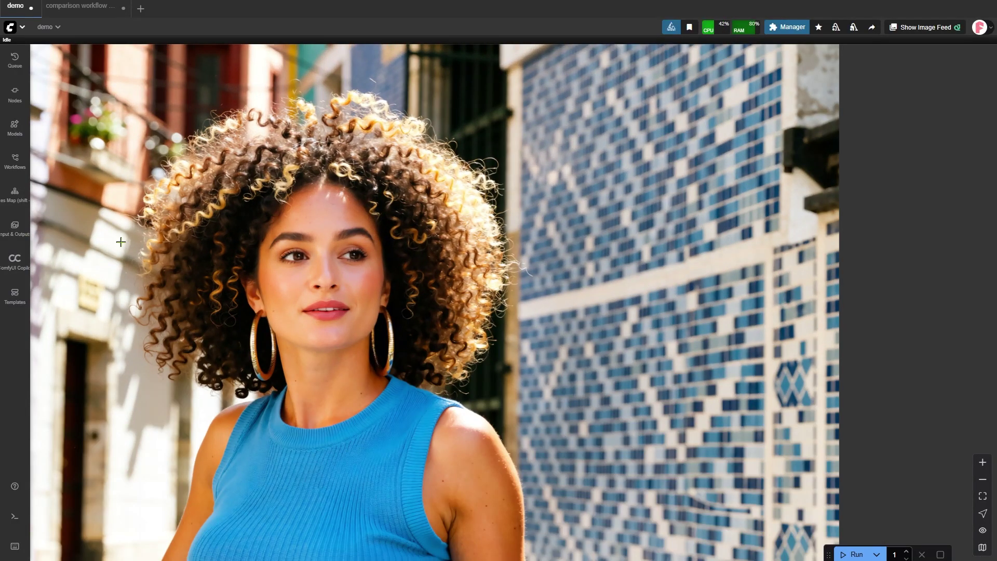
pyautogui.scroll(-8, 120, 242)
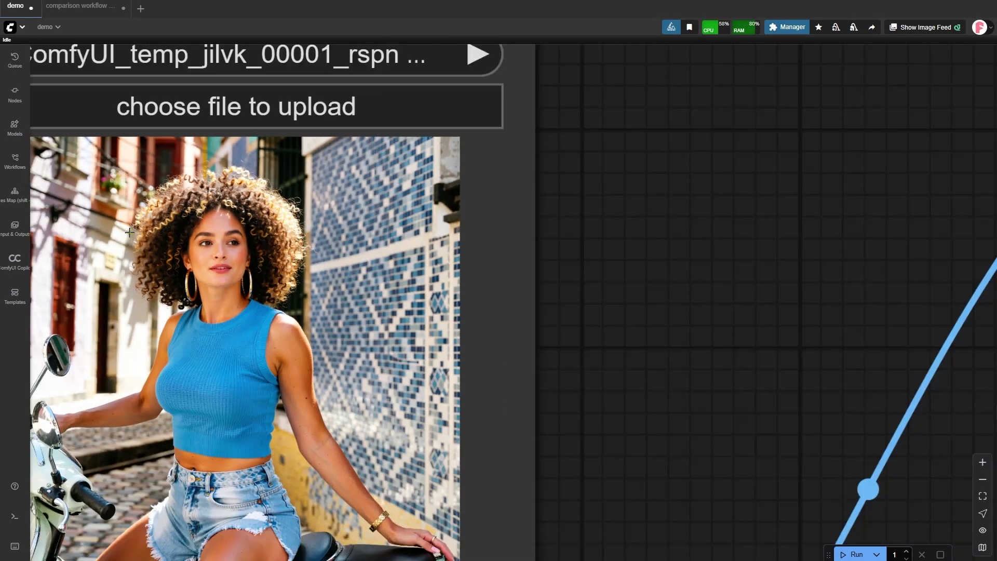
# Compare the original and upscaled scooter portraits closely in the Image Comparer node, focusing on the face and hair.
pyautogui.moveTo(496, 249); pyautogui.dragTo(33, 123)
pyautogui.moveTo(127, 286); pyautogui.dragTo(2, 322)
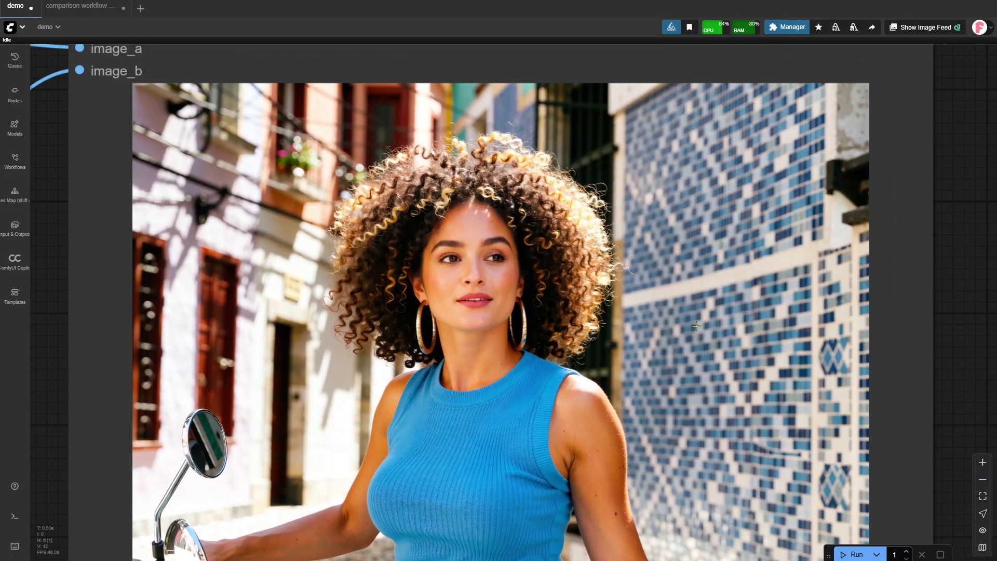
pyautogui.scroll(9, 649, 295)
pyautogui.scroll(-4, 551, 255)
pyautogui.scroll(4, 84, 118)
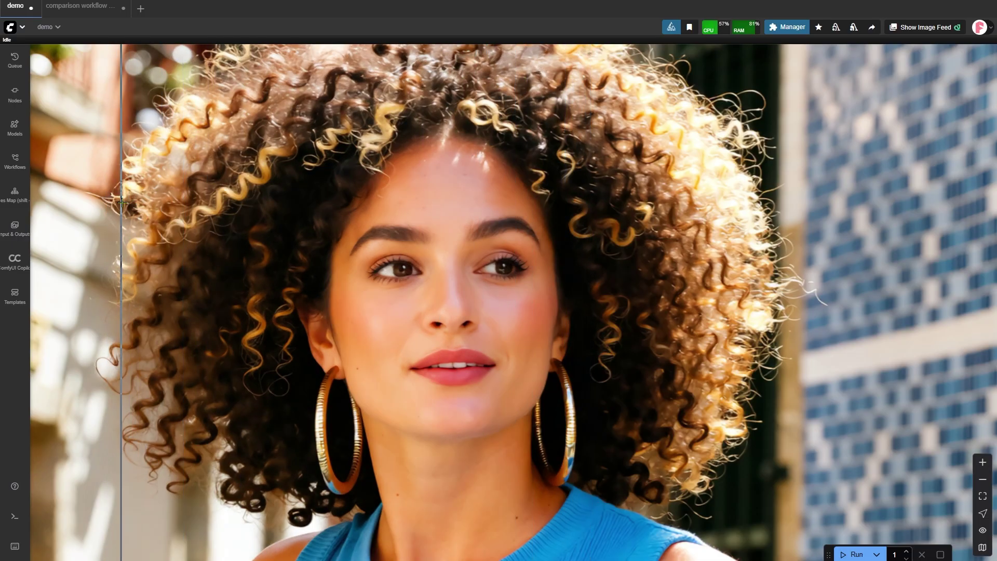
pyautogui.scroll(-12, 790, 187)
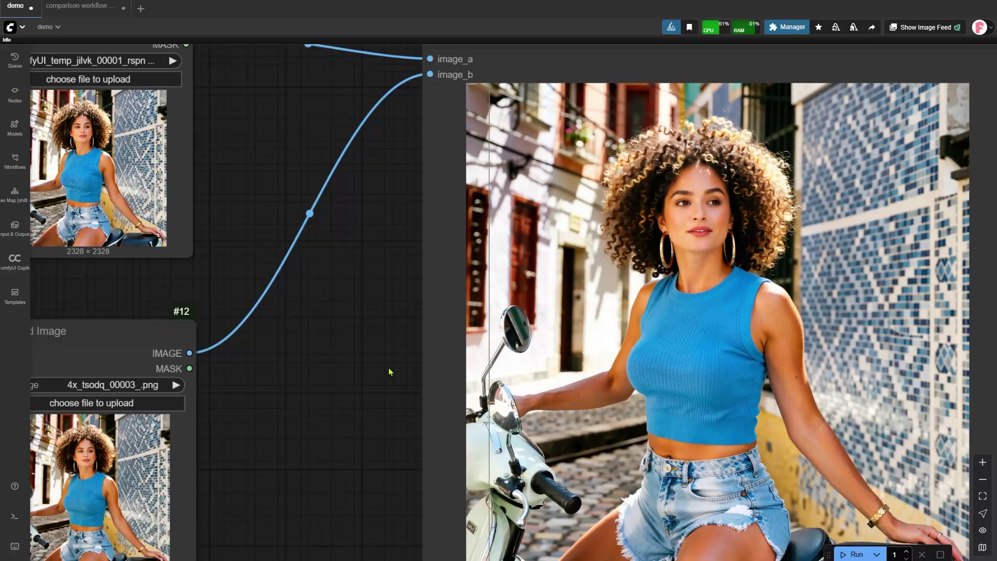
# Examine the upscaled scooter portrait and its resolution in the Load Image node holding 4x_tsodq_00003_.png.
pyautogui.moveTo(390, 372); pyautogui.dragTo(588, 85)
pyautogui.scroll(11, 303, 229)
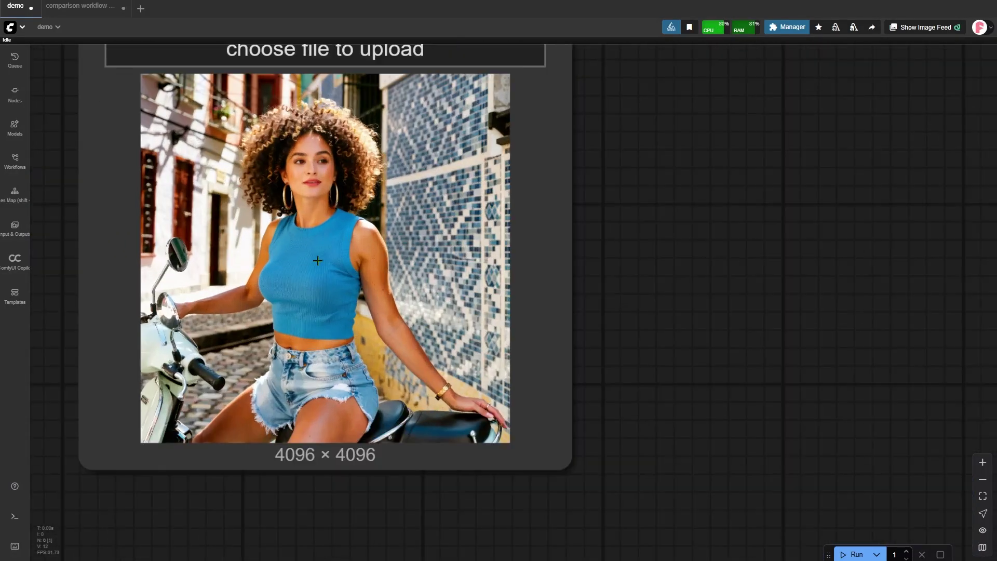
pyautogui.scroll(4, 332, 403)
pyautogui.scroll(-5, 332, 402)
pyautogui.scroll(6, 332, 402)
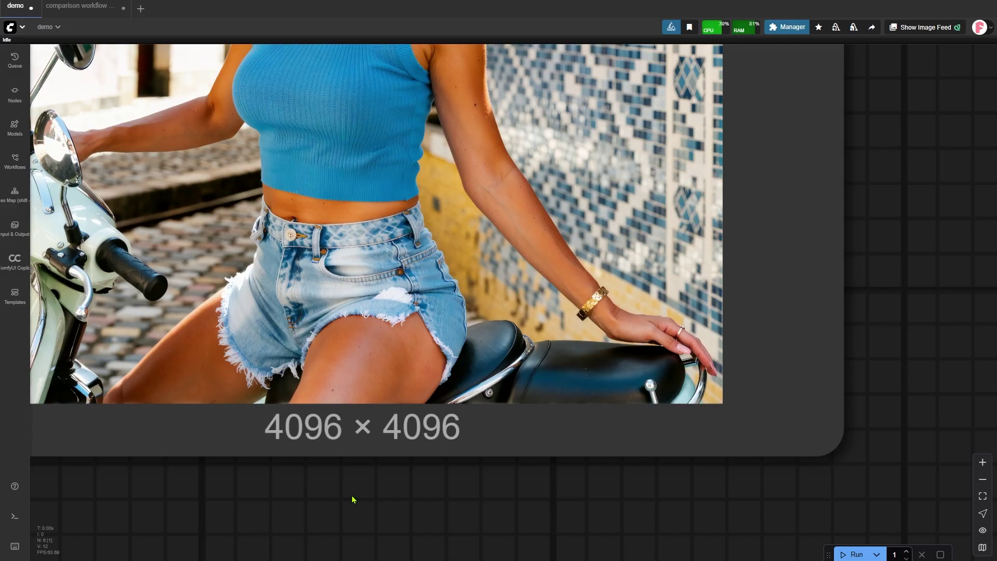
pyautogui.scroll(-5, 353, 499)
pyautogui.scroll(9, 313, 172)
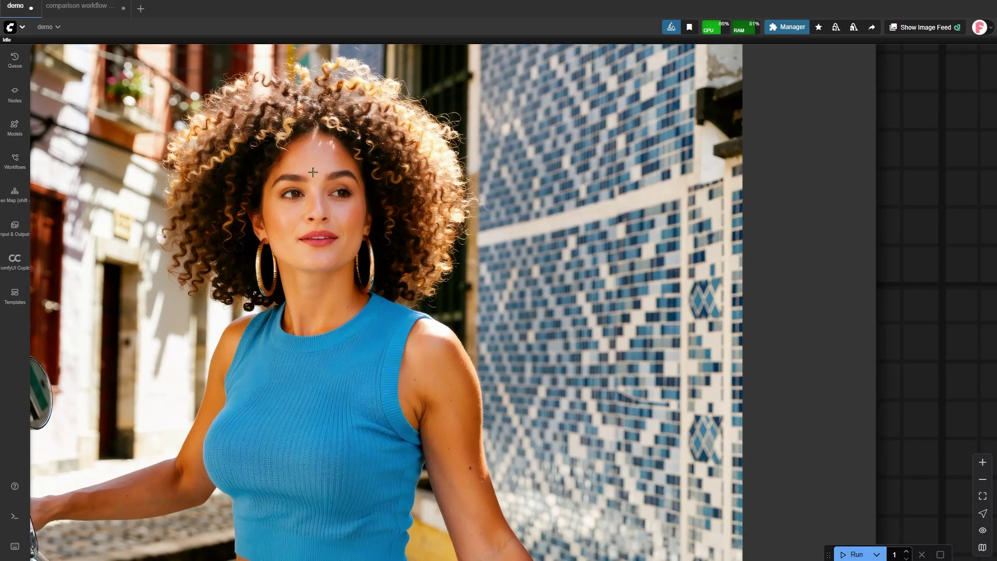
pyautogui.scroll(2, 312, 172)
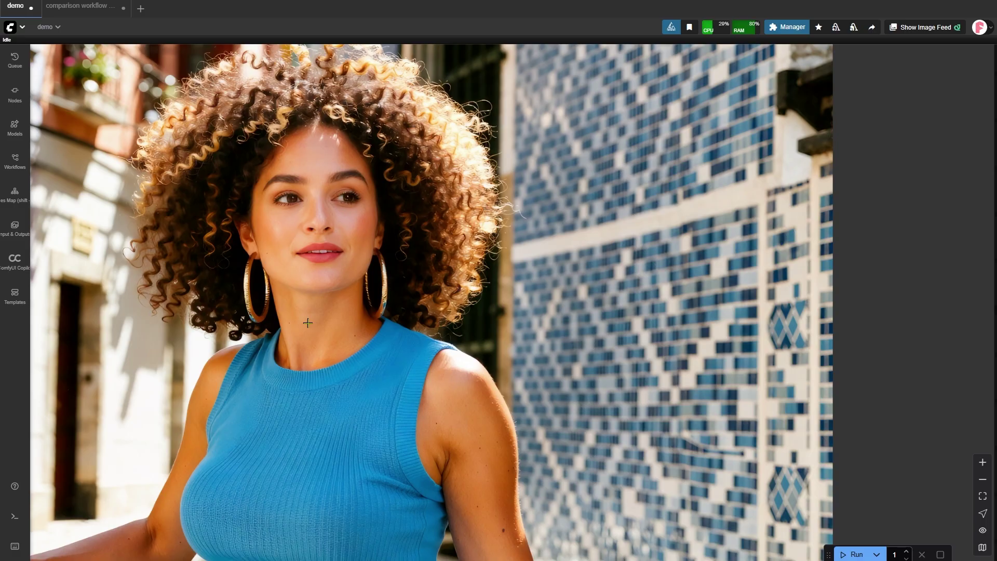
pyautogui.scroll(-6, 307, 322)
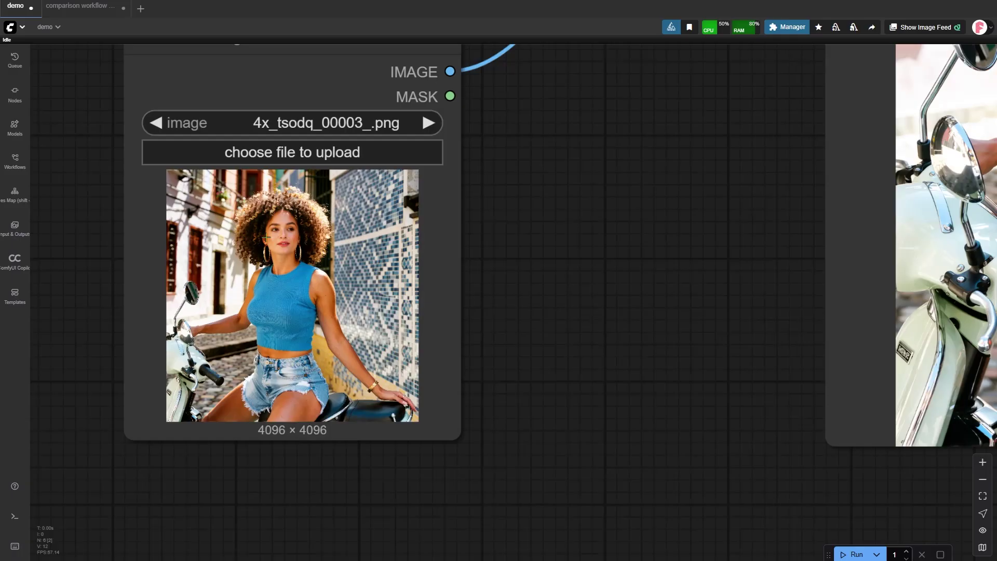
# Examine the low-resolution ponytail portrait and its dimensions in Load Image node #27.
pyautogui.moveTo(637, 244); pyautogui.dragTo(211, 455)
pyautogui.scroll(-9, 230, 444)
pyautogui.moveTo(696, 232); pyautogui.dragTo(111, 291)
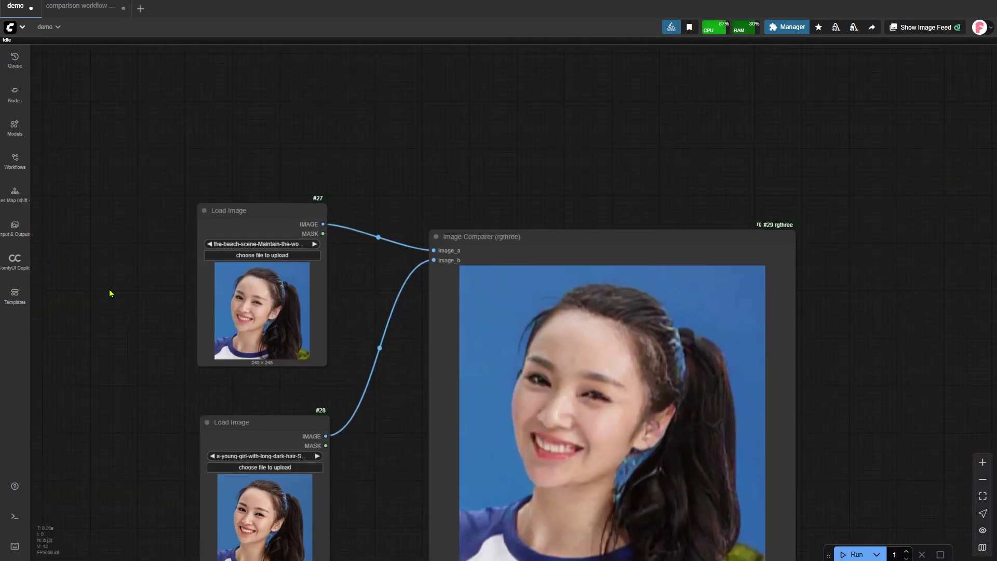
pyautogui.scroll(11, 130, 289)
pyautogui.scroll(2, 189, 288)
pyautogui.moveTo(212, 312); pyautogui.dragTo(46, 220)
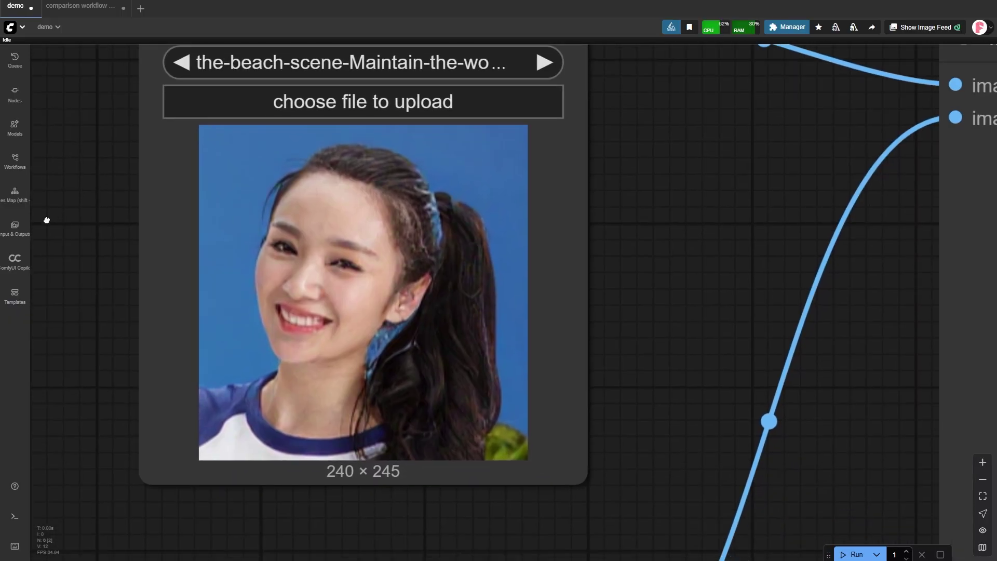
pyautogui.scroll(3, 220, 485)
pyautogui.scroll(4, 502, 519)
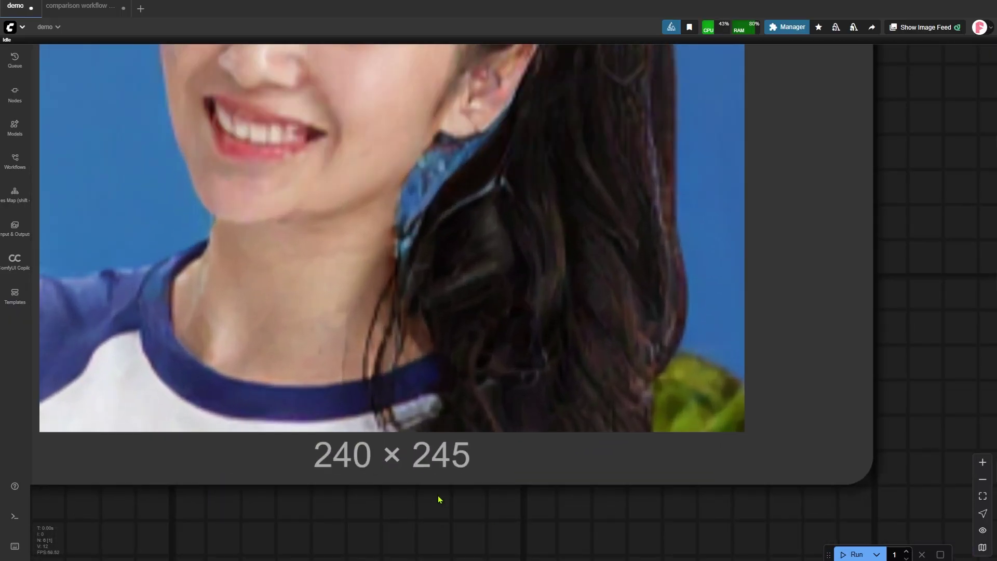
pyautogui.scroll(-12, 438, 496)
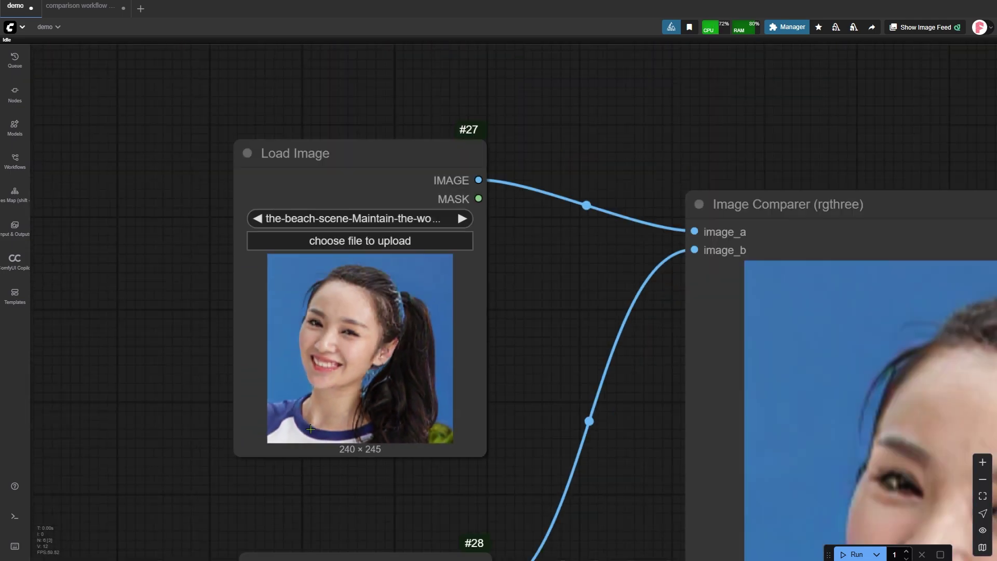
# Compare the two versions of the ponytail portrait in the Image Comparer node (#29).
pyautogui.moveTo(638, 412); pyautogui.dragTo(104, 218)
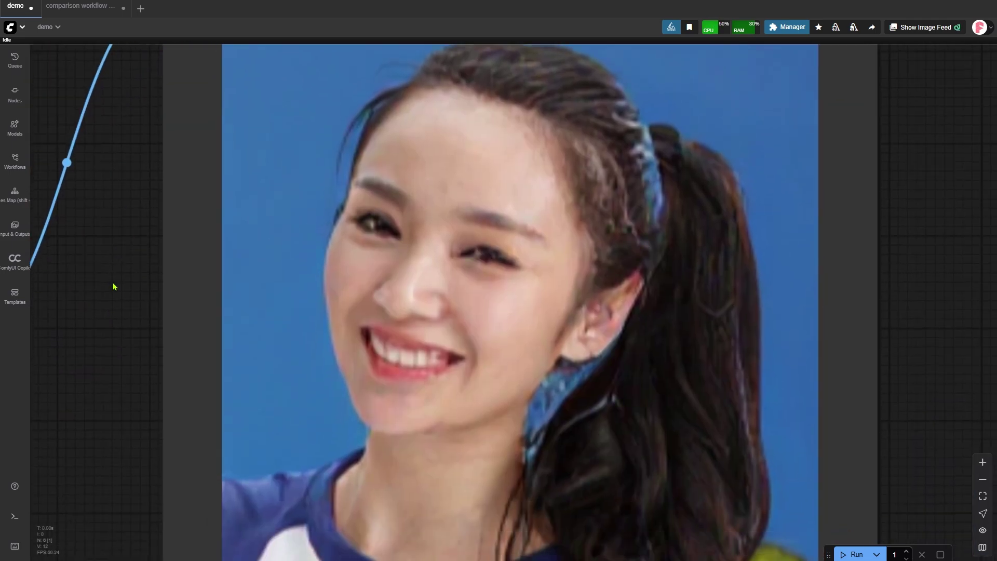
pyautogui.scroll(-2, 114, 285)
pyautogui.scroll(-1, 113, 285)
pyautogui.scroll(1, 284, 274)
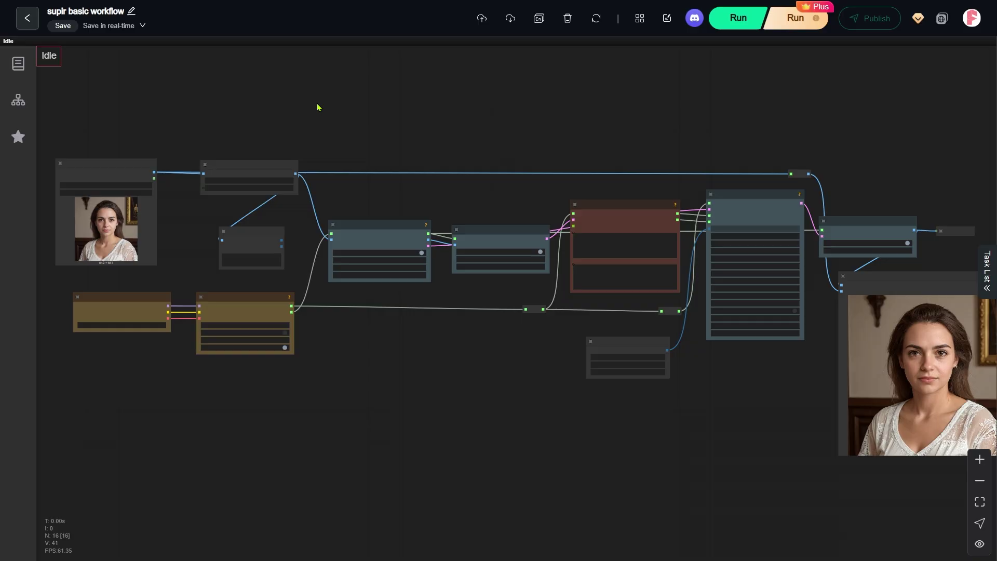
# Inspect the Load Image, Upscale Image By and SUPIR First Stage (Denoiser) nodes in the supir basic workflow.
pyautogui.scroll(10, 240, 147)
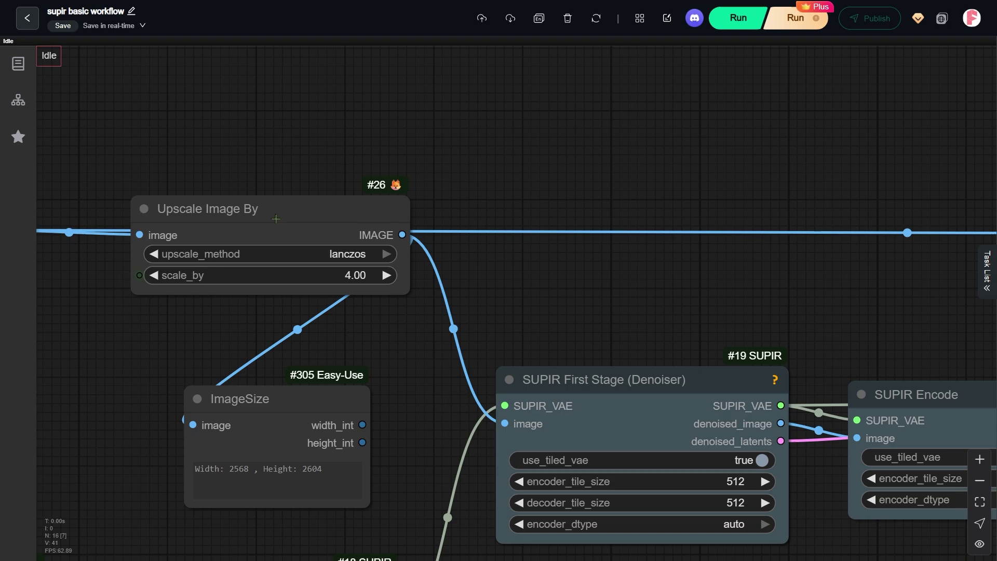
pyautogui.click(276, 219)
pyautogui.moveTo(236, 143); pyautogui.dragTo(643, 114)
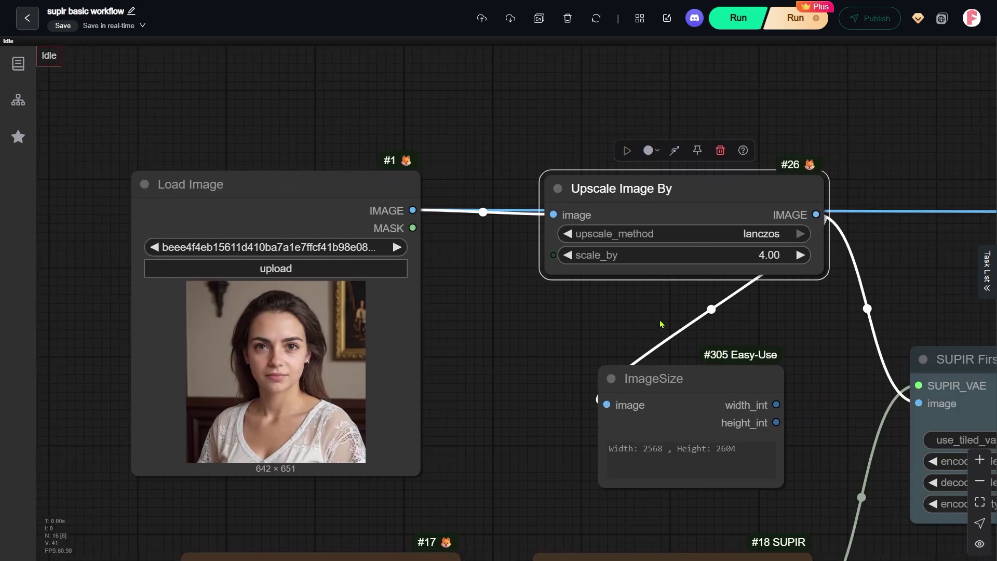
pyautogui.moveTo(626, 317); pyautogui.dragTo(198, 148)
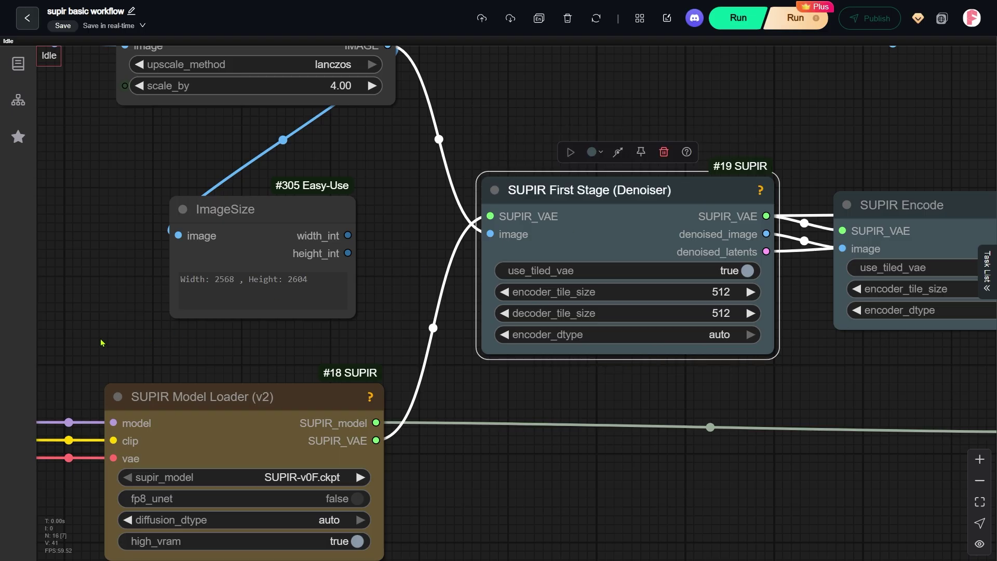
# Inspect the model settings of the Load Checkpoint and SUPIR Model Loader (v2) nodes.
pyautogui.moveTo(101, 342); pyautogui.dragTo(503, 187)
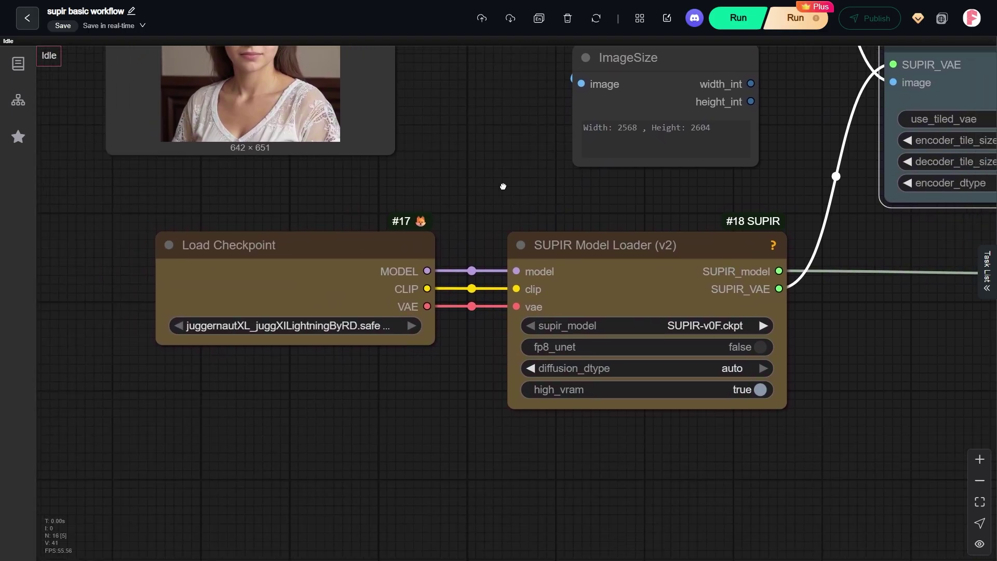
pyautogui.click(353, 239)
pyautogui.scroll(1, 353, 239)
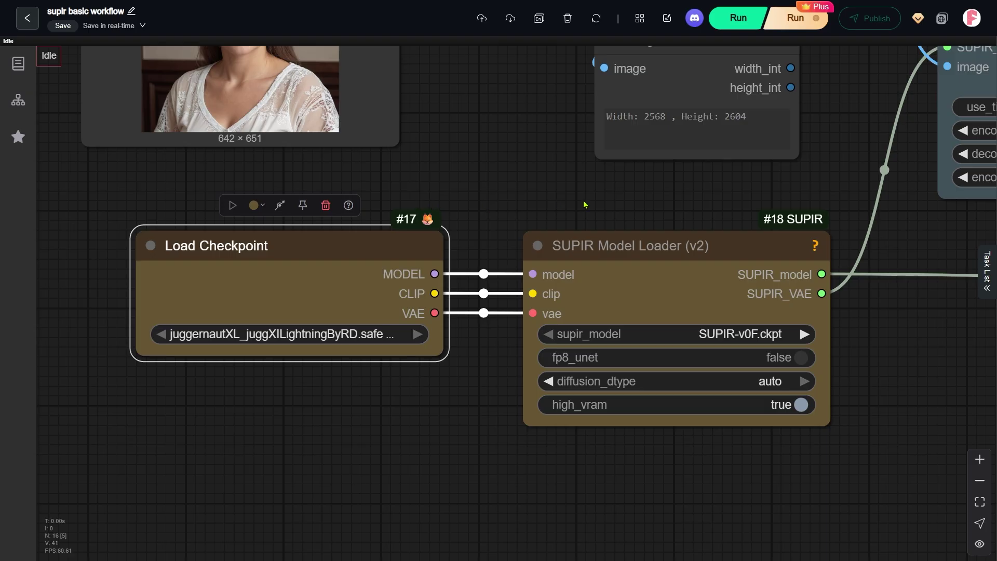
pyautogui.moveTo(683, 194); pyautogui.dragTo(365, 125)
pyautogui.scroll(1, 356, 155)
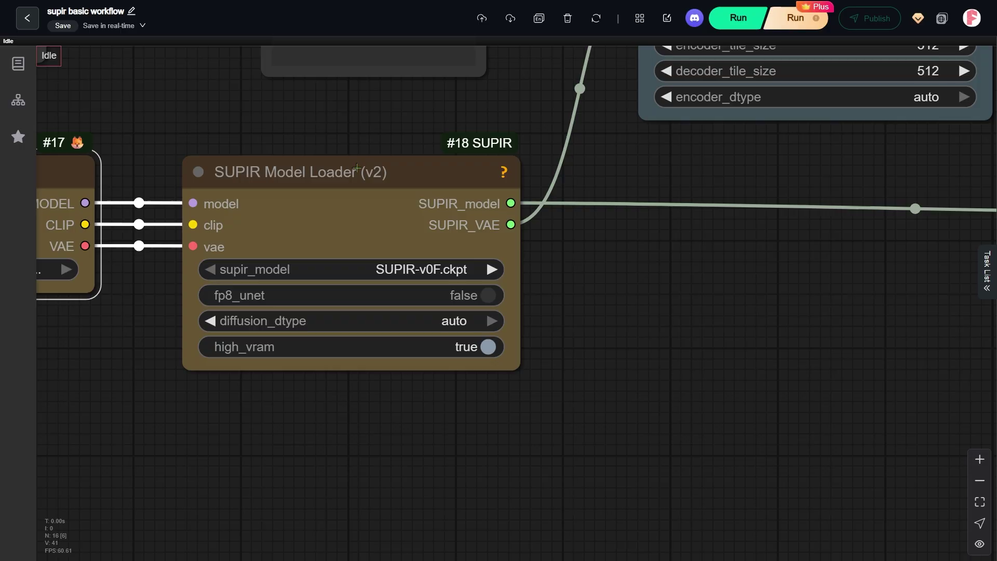
# Open the supir_model choices of the SUPIR Model Loader (v2) node to review the available checkpoints.
pyautogui.click(355, 178)
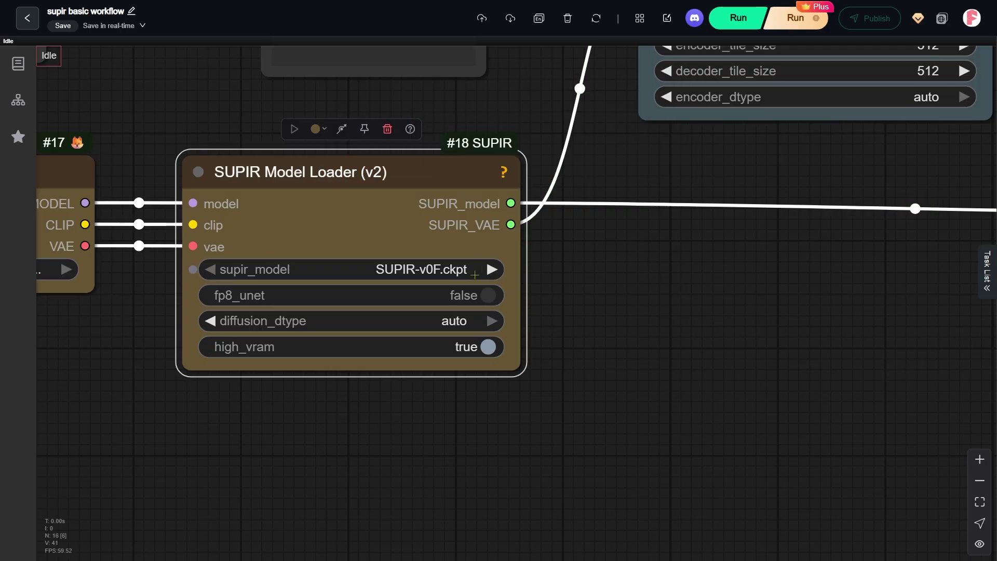
pyautogui.click(475, 275)
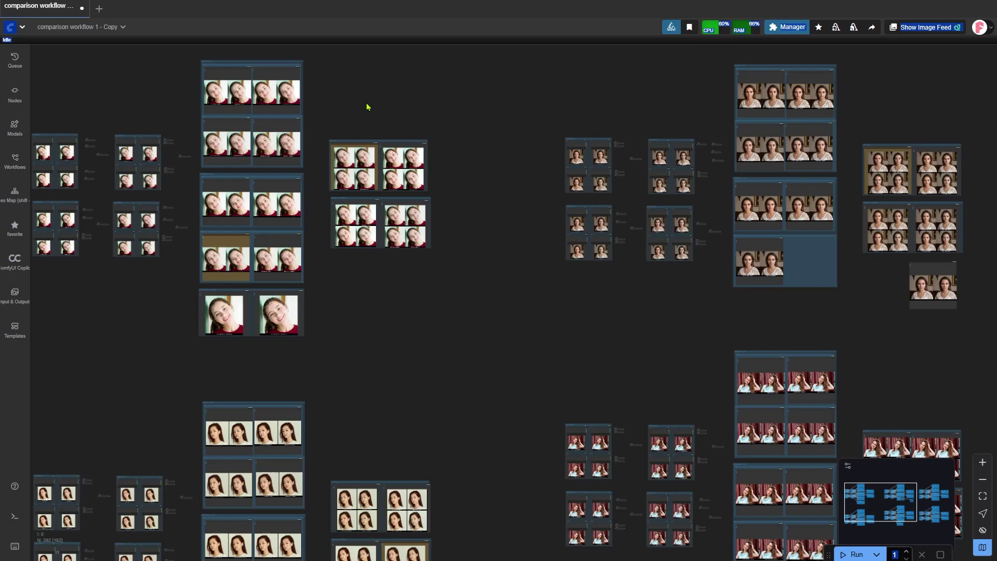
# Switch to the comparison workflow and compare the v0f and v0q restorations of the smiling portrait at CfgScale1 in node #293.
pyautogui.scroll(3, 367, 145)
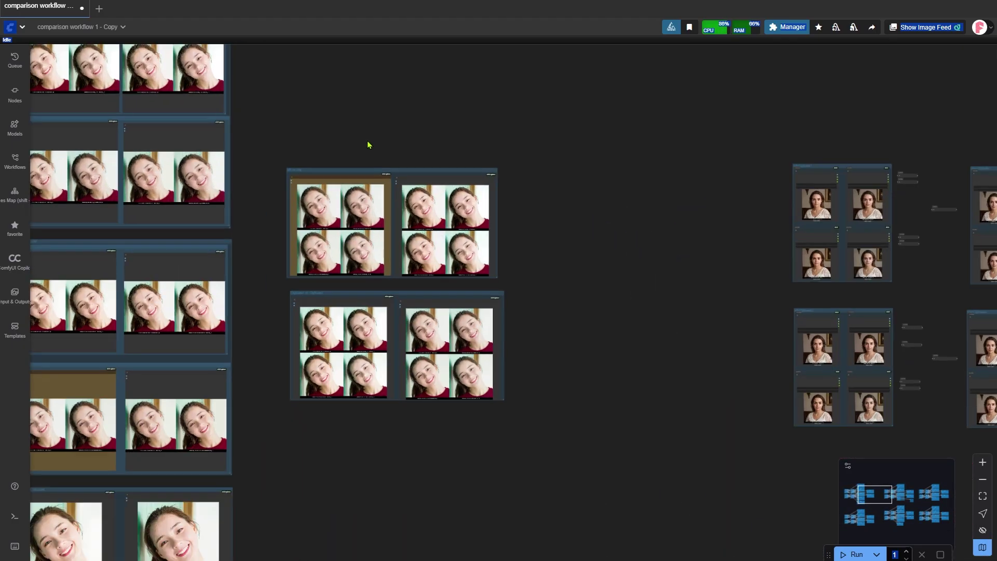
pyautogui.scroll(10, 218, 249)
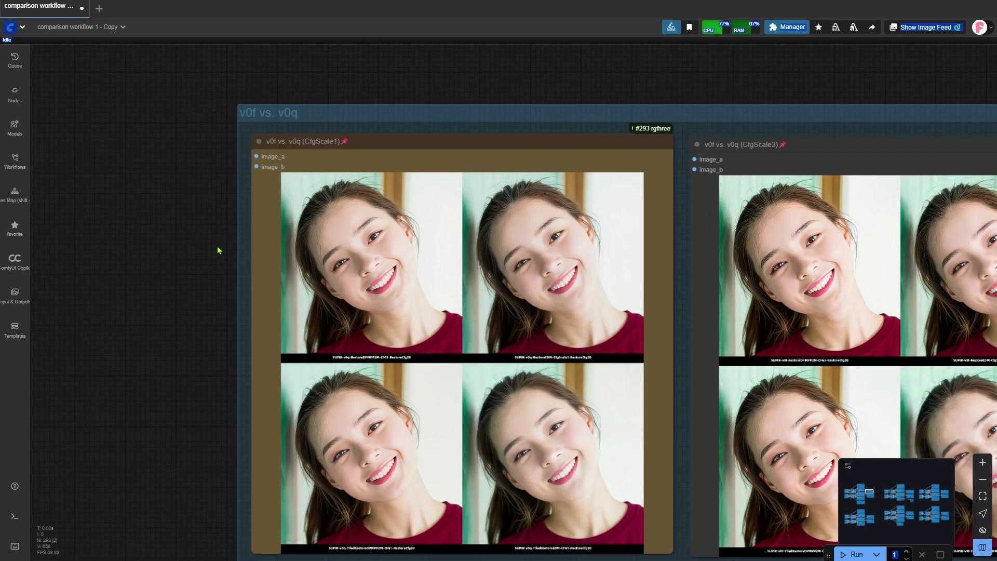
pyautogui.moveTo(218, 250); pyautogui.dragTo(139, 261)
pyautogui.scroll(8, 139, 260)
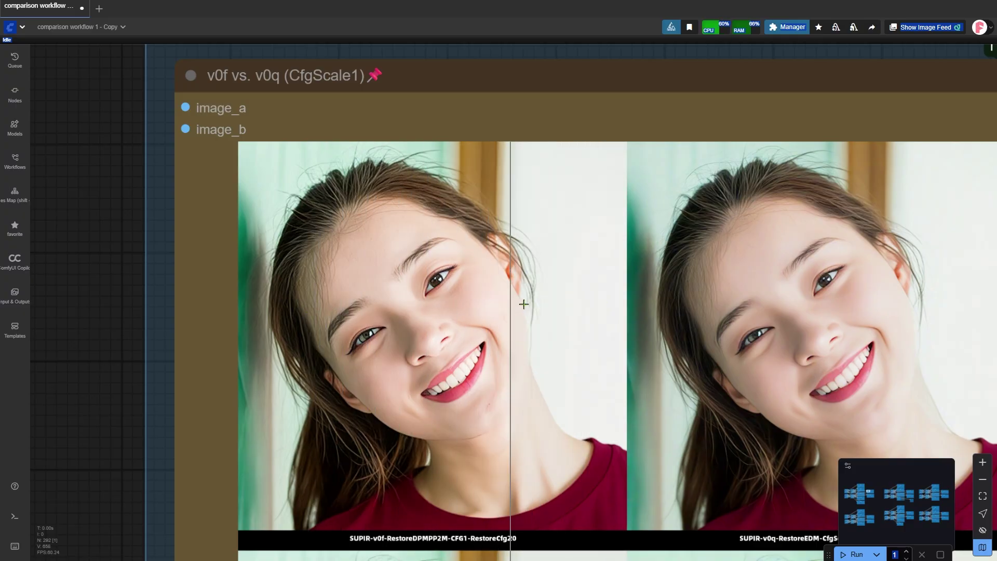
pyautogui.scroll(15, 538, 301)
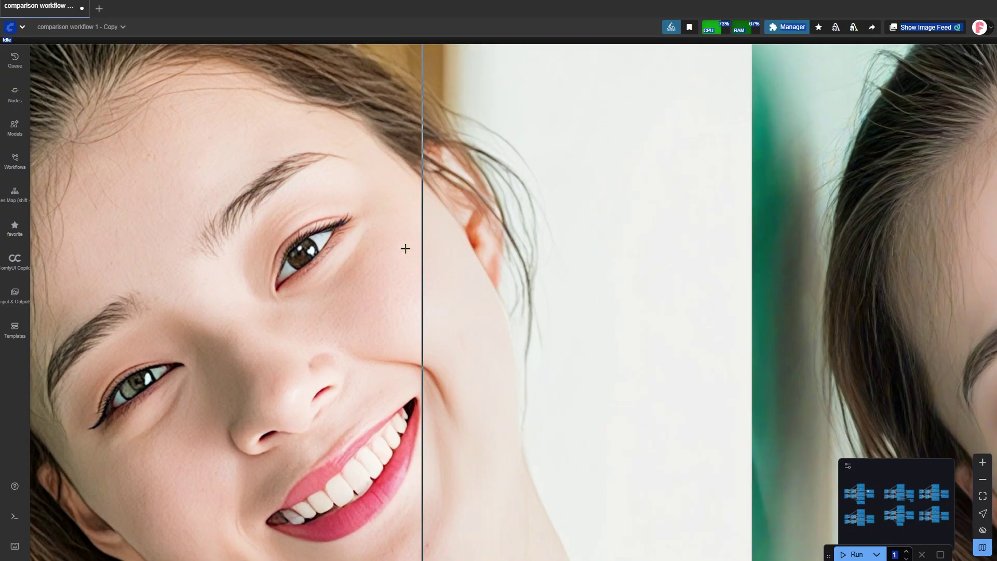
pyautogui.scroll(1, 543, 261)
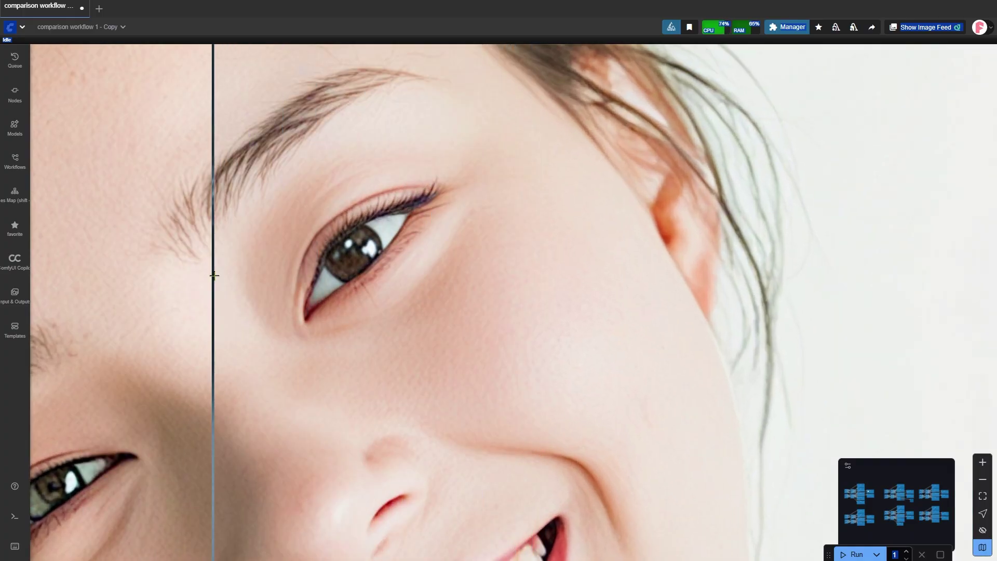
pyautogui.scroll(-15, 213, 275)
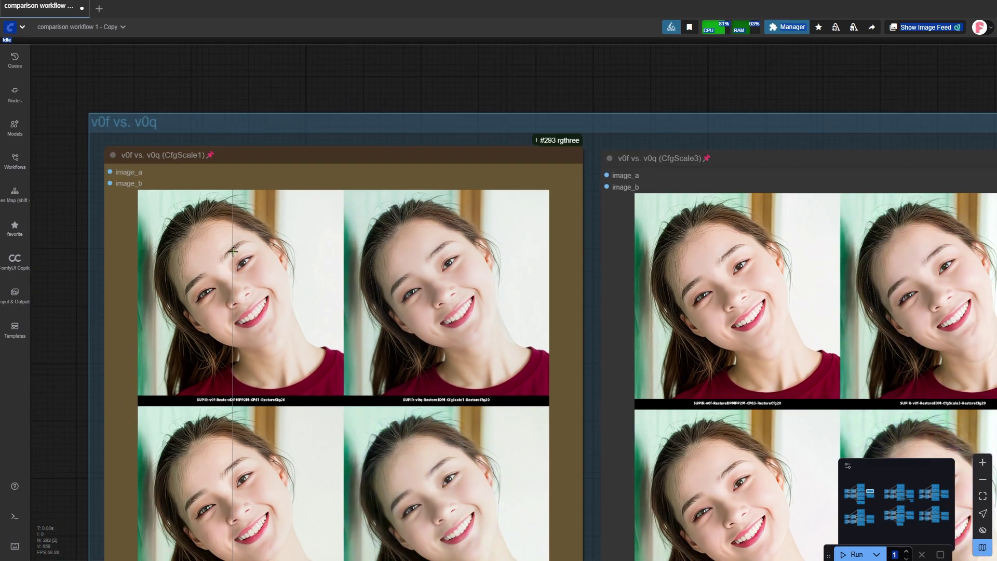
pyautogui.scroll(-5, 233, 251)
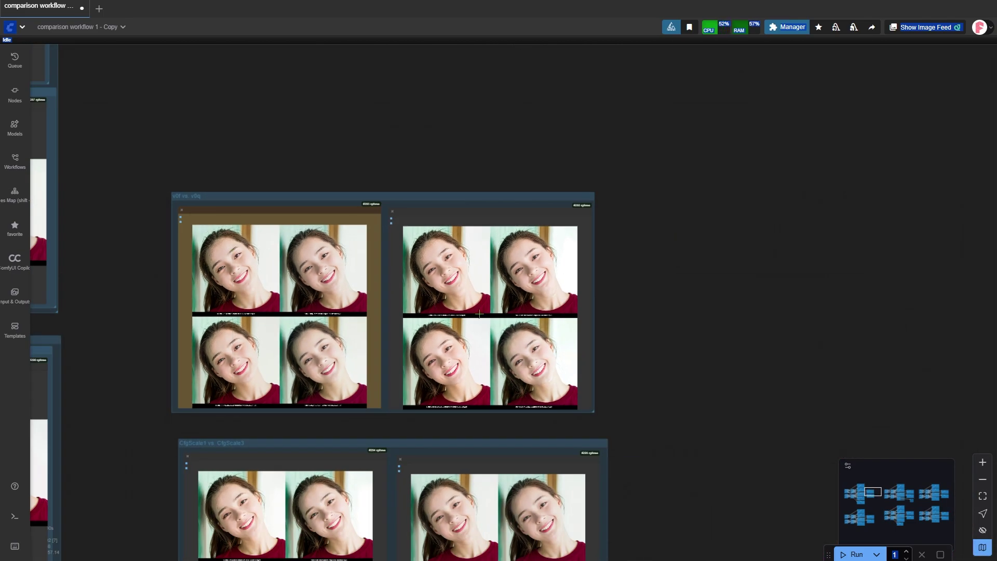
# Compare the v0f and v0q restorations of the ponytail portrait at CfgScale1 in node #386.
pyautogui.click(944, 518)
pyautogui.scroll(1, 433, 267)
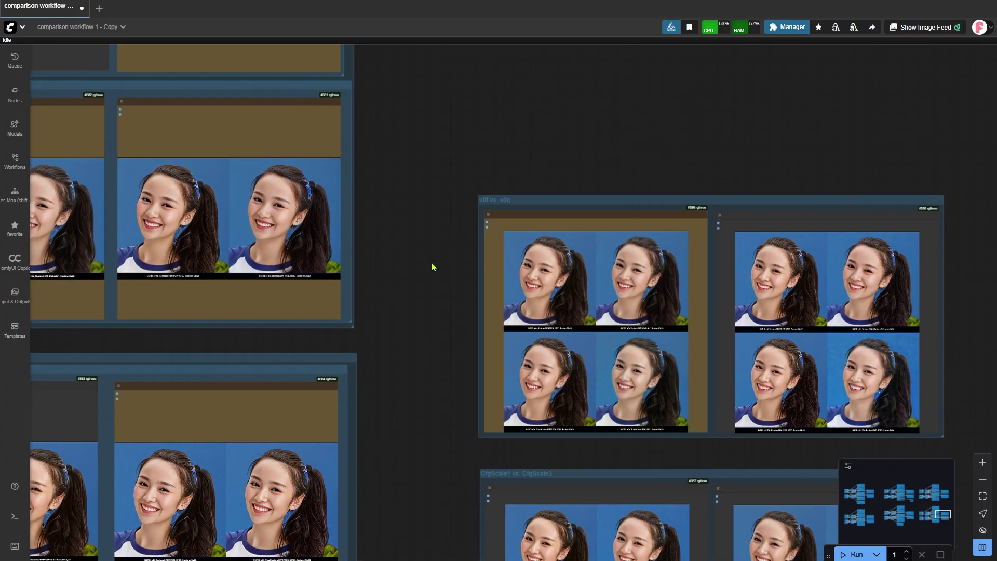
pyautogui.scroll(10, 437, 282)
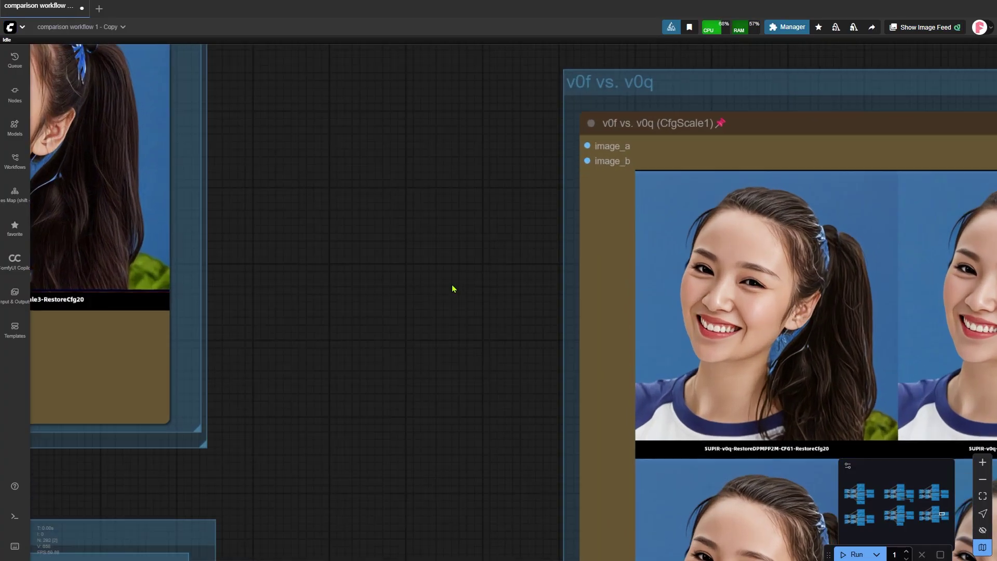
pyautogui.moveTo(454, 287); pyautogui.dragTo(83, 309)
pyautogui.scroll(3, 154, 242)
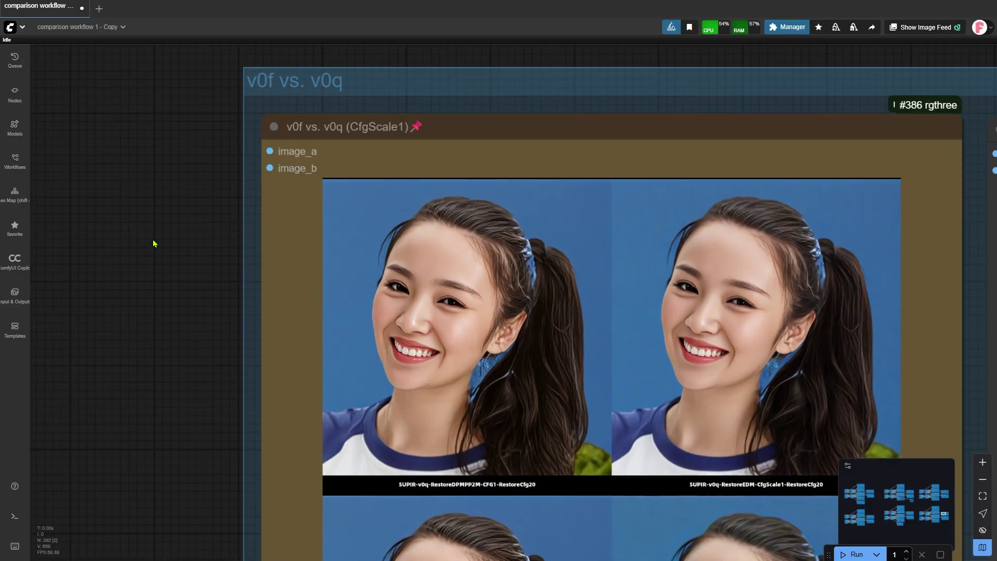
pyautogui.hscroll(3, 167, 247)
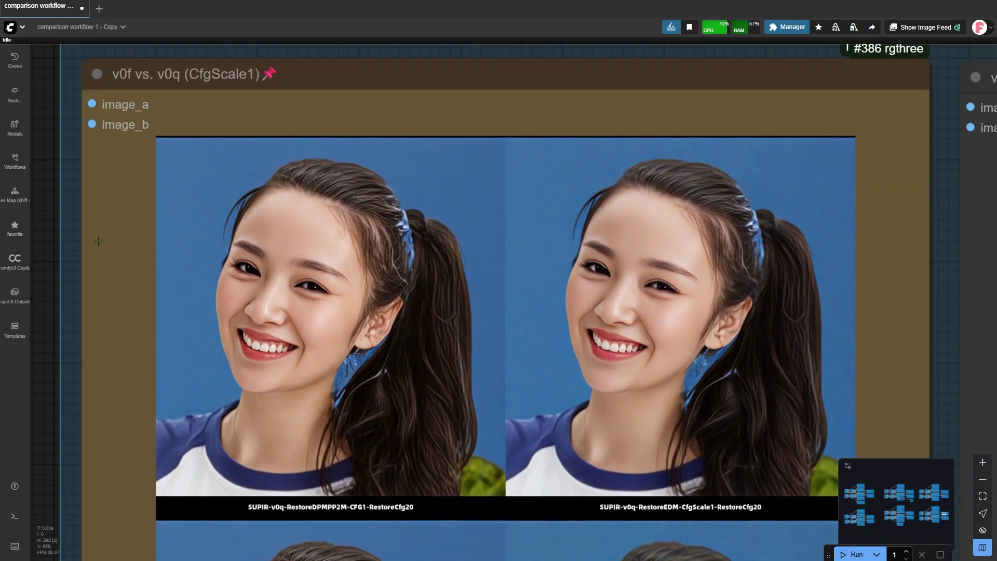
pyautogui.scroll(1, 61, 248)
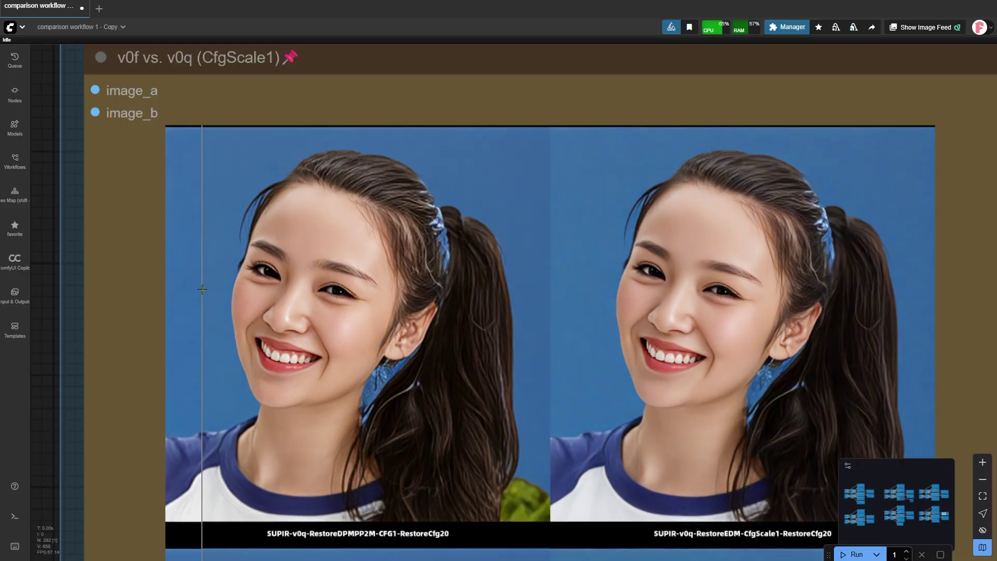
pyautogui.scroll(4, 200, 291)
pyautogui.scroll(-3, 195, 234)
pyautogui.scroll(2, 189, 202)
pyautogui.scroll(-1, 190, 201)
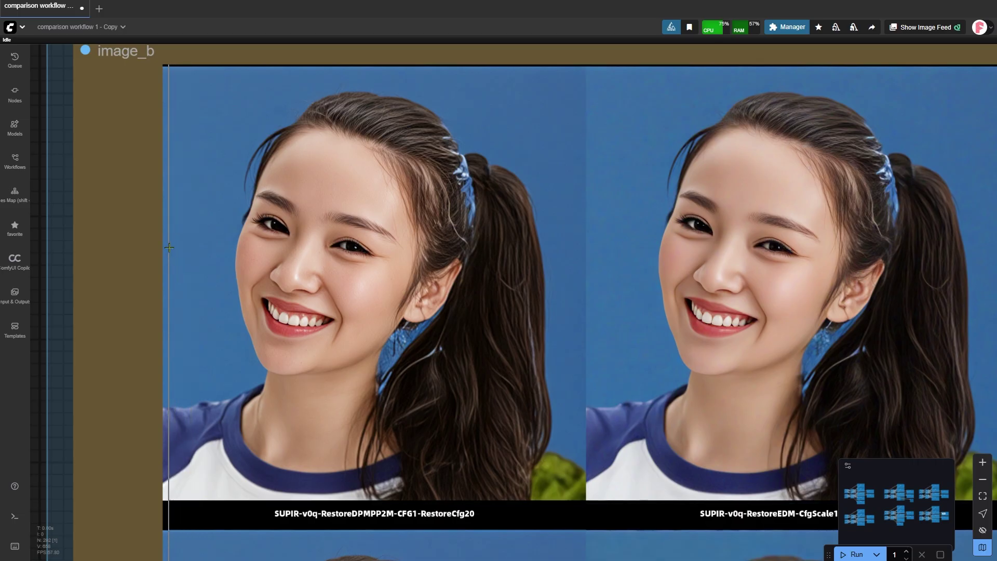
pyautogui.scroll(1, 171, 243)
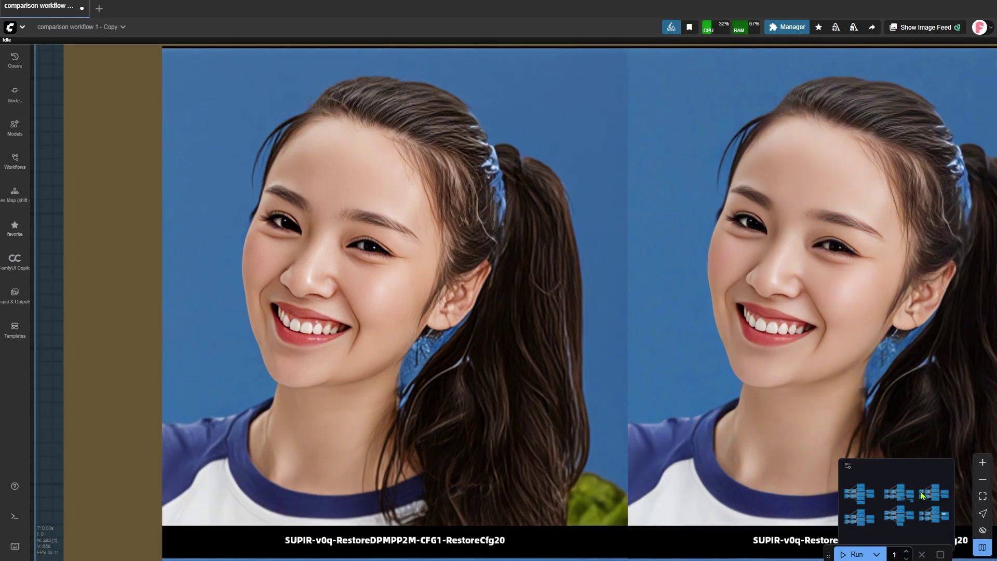
# Compare the v0f and v0q restorations of the night portrait with red lipstick at CfgScale1 in node #354.
pyautogui.click(944, 496)
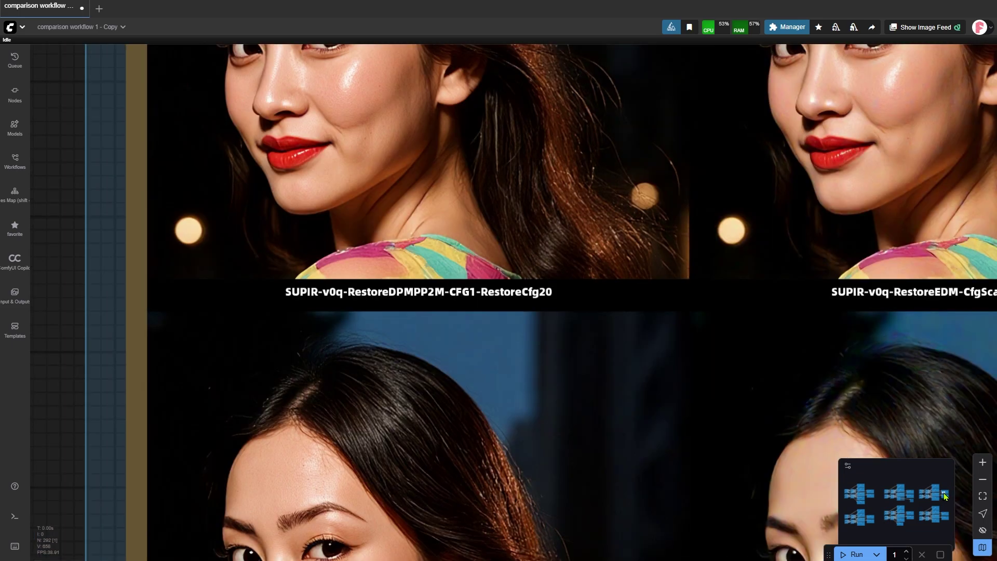
pyautogui.scroll(-2, 289, 470)
pyautogui.scroll(-2, 234, 395)
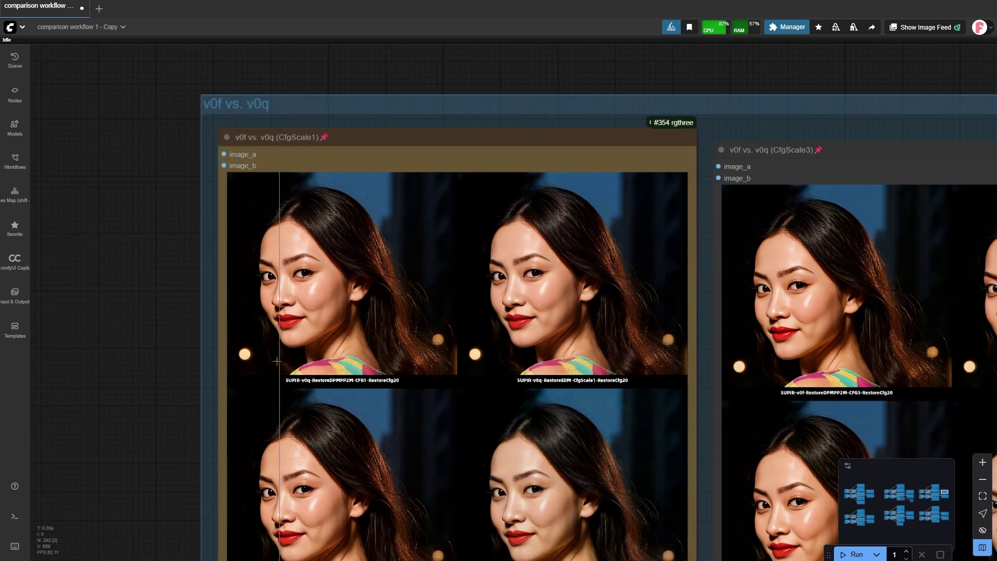
pyautogui.scroll(4, 274, 316)
pyautogui.moveTo(136, 350); pyautogui.dragTo(107, 412)
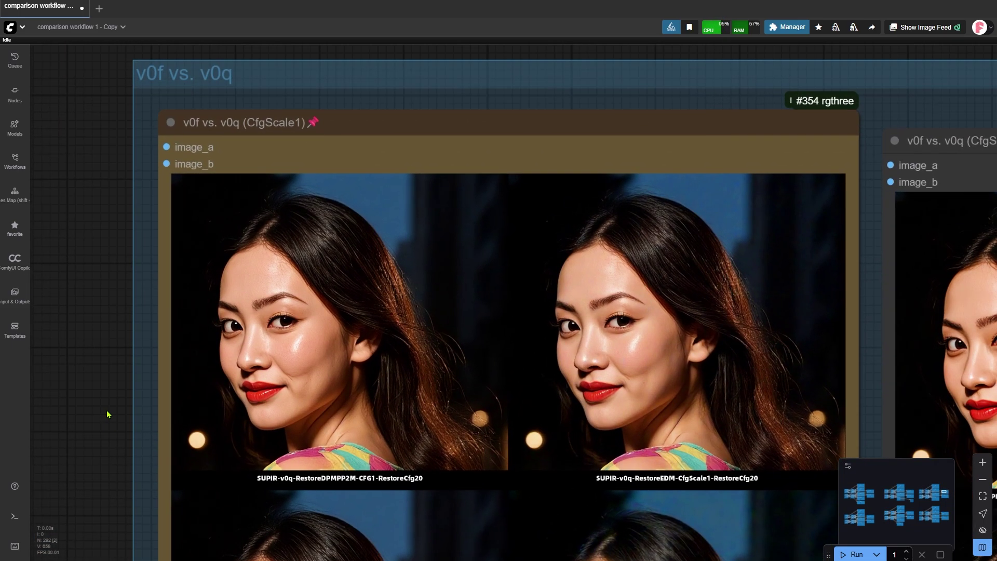
pyautogui.scroll(1, 118, 411)
pyautogui.scroll(2, 917, 365)
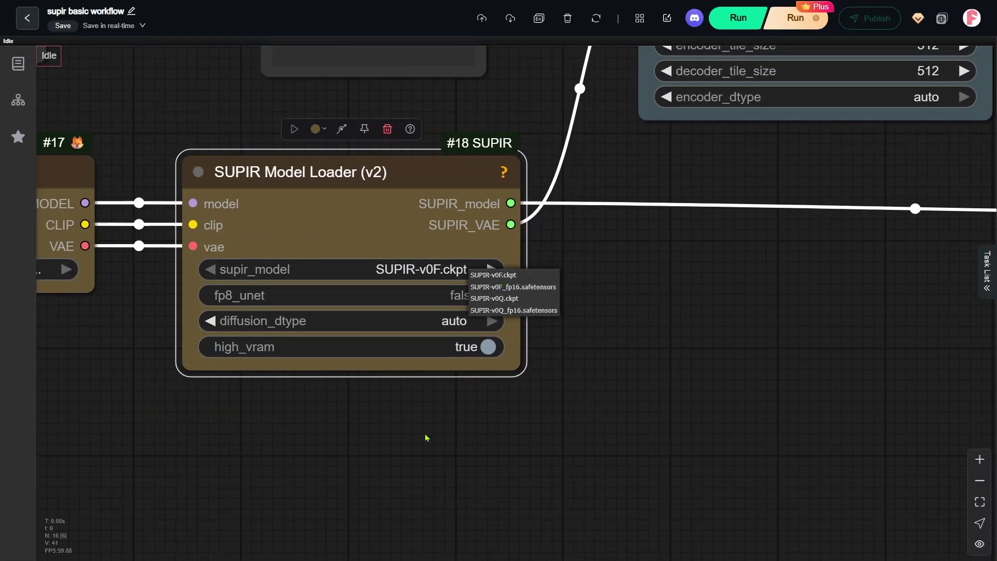
# Back in the supir basic workflow, dismiss the supir_model choices, then turn fp8_unet on and off again in the SUPIR Model Loader (v2) node.
pyautogui.click(366, 429)
pyautogui.scroll(2, 193, 296)
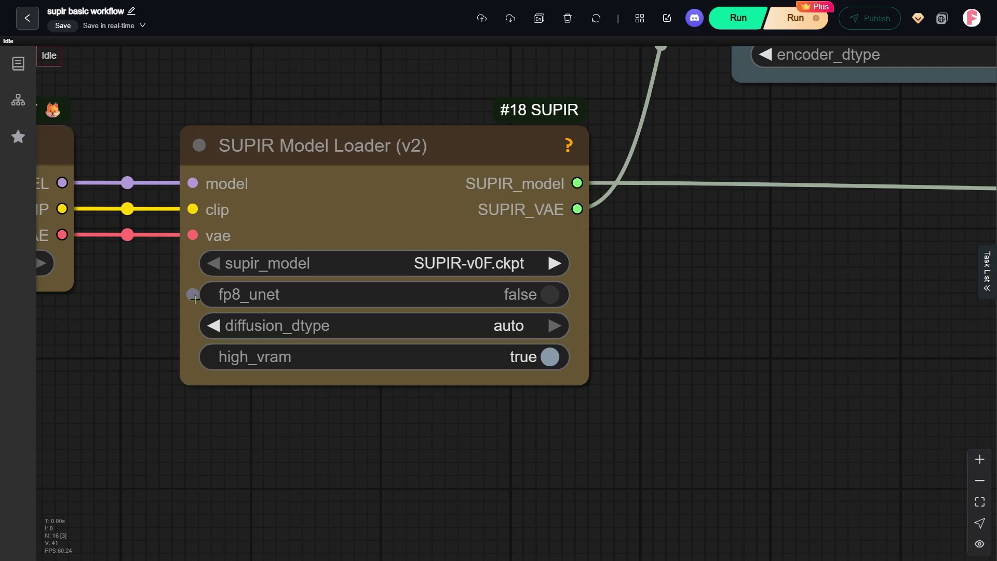
pyautogui.click(533, 296)
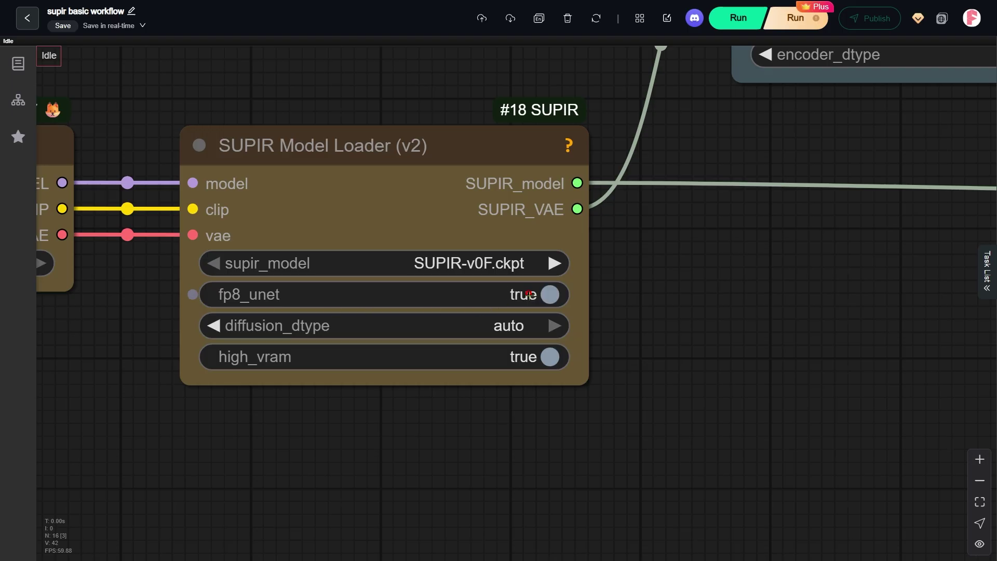
pyautogui.click(517, 294)
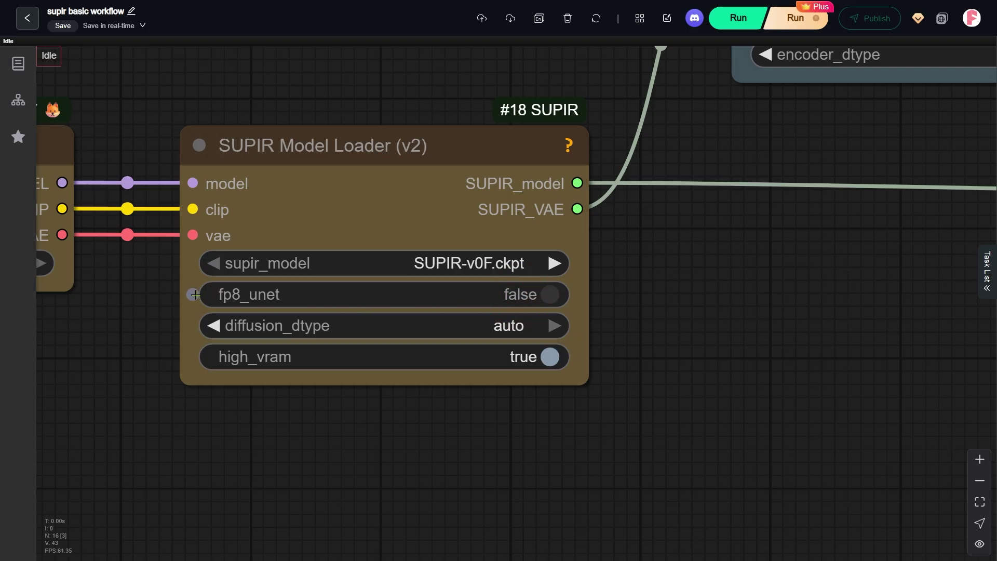
# Turn high_vram off and on again in the SUPIR Model Loader (v2) node.
pyautogui.scroll(1, 519, 376)
pyautogui.scroll(1, 520, 377)
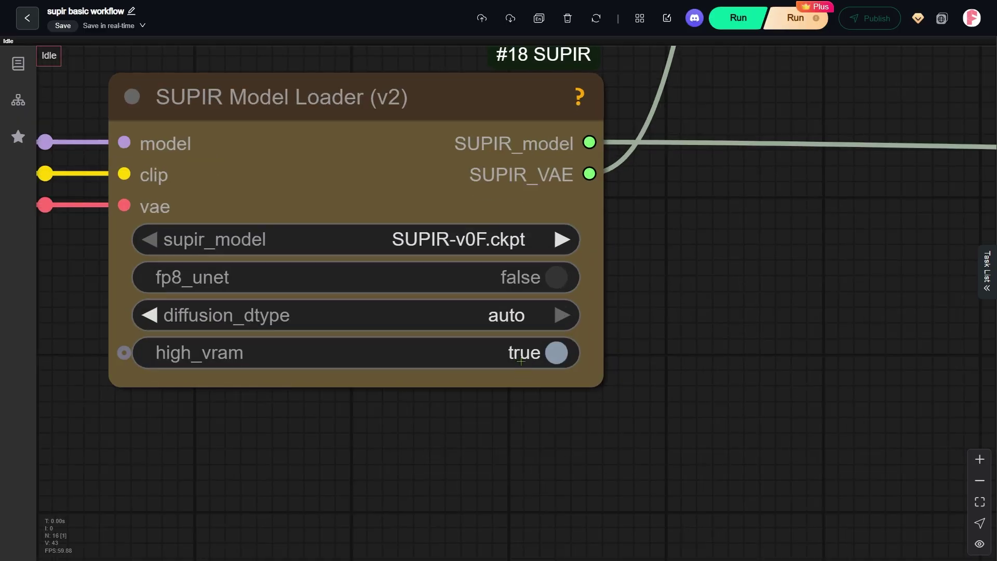
pyautogui.click(520, 355)
pyautogui.click(520, 357)
pyautogui.scroll(-1, 128, 353)
pyautogui.scroll(-3, 467, 392)
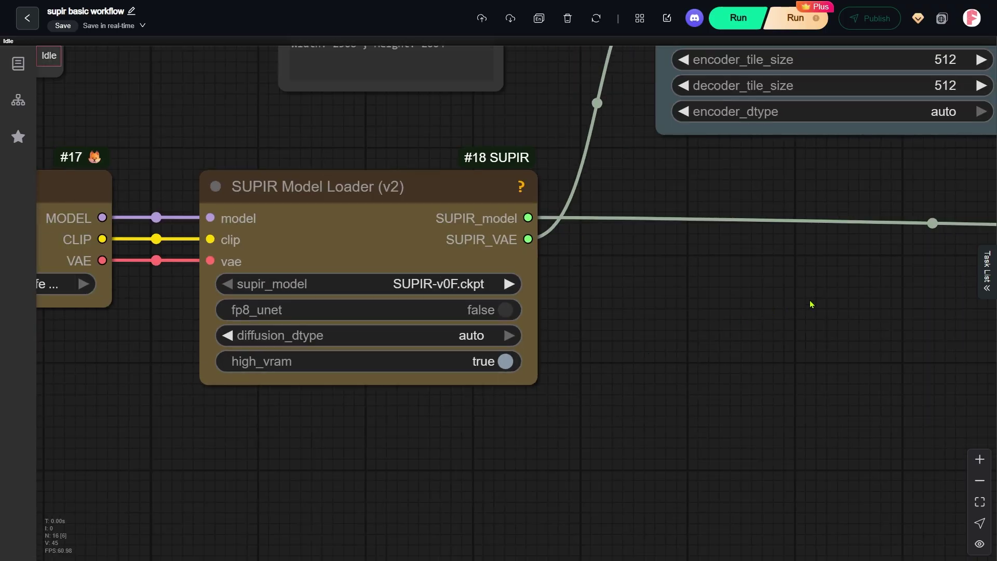
# Go to the SUPIR Conditioner node and select its entire positive prompt text.
pyautogui.moveTo(809, 300); pyautogui.dragTo(275, 496)
pyautogui.moveTo(556, 390); pyautogui.dragTo(78, 445)
pyautogui.scroll(1, 697, 470)
pyautogui.moveTo(697, 470); pyautogui.dragTo(481, 500)
pyautogui.scroll(1, 457, 431)
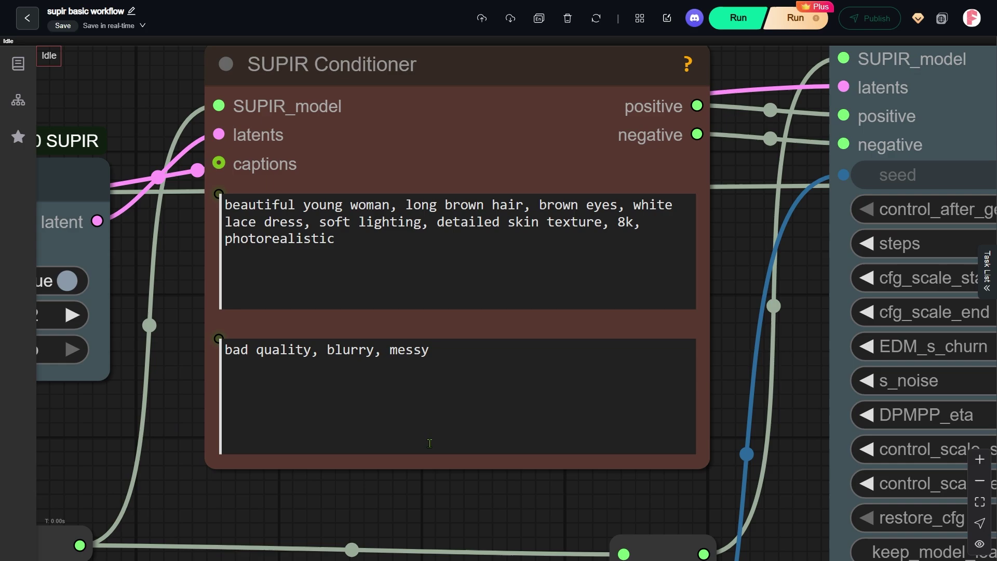
pyautogui.moveTo(340, 257); pyautogui.dragTo(238, 220)
pyautogui.hotkey('ctrl', 'a')
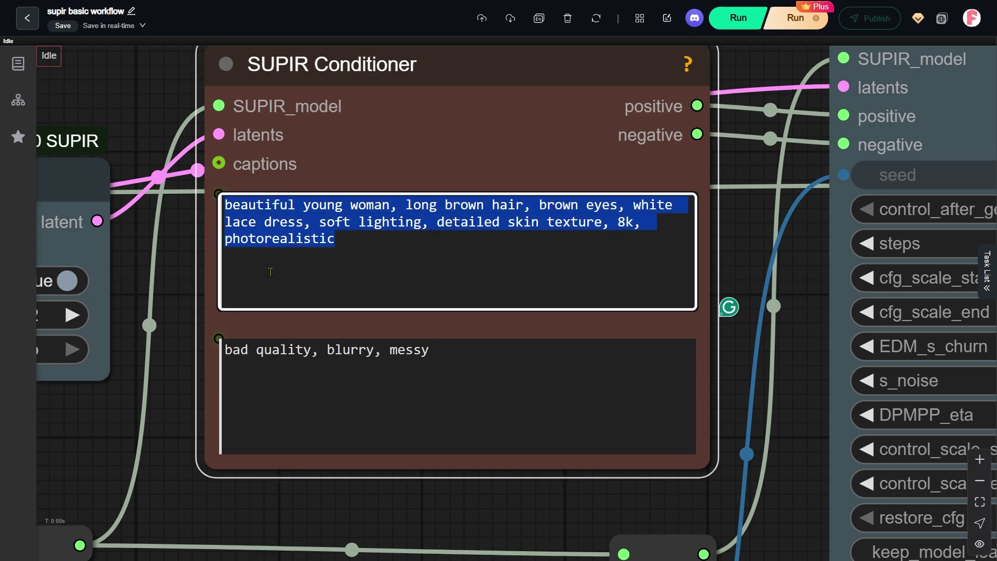
# Inspect the SUPIR Sampler node's parameter help notes and its sampler settings.
pyautogui.scroll(-3, 270, 281)
pyautogui.moveTo(659, 100); pyautogui.dragTo(313, 57)
pyautogui.moveTo(711, 285); pyautogui.dragTo(685, 304)
pyautogui.click(560, 58)
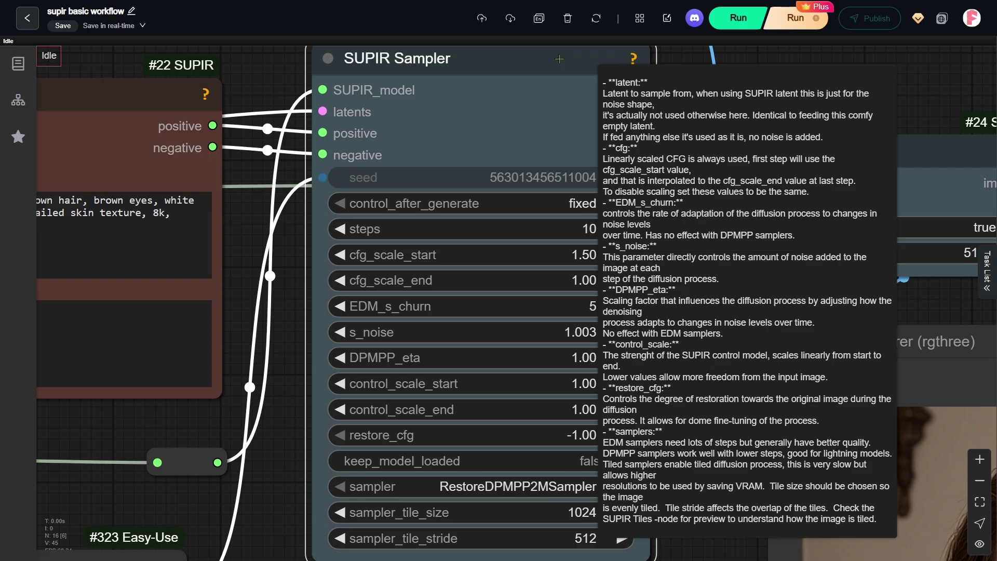
pyautogui.moveTo(690, 374); pyautogui.dragTo(686, 187)
pyautogui.scroll(5, 685, 265)
pyautogui.click(527, 325)
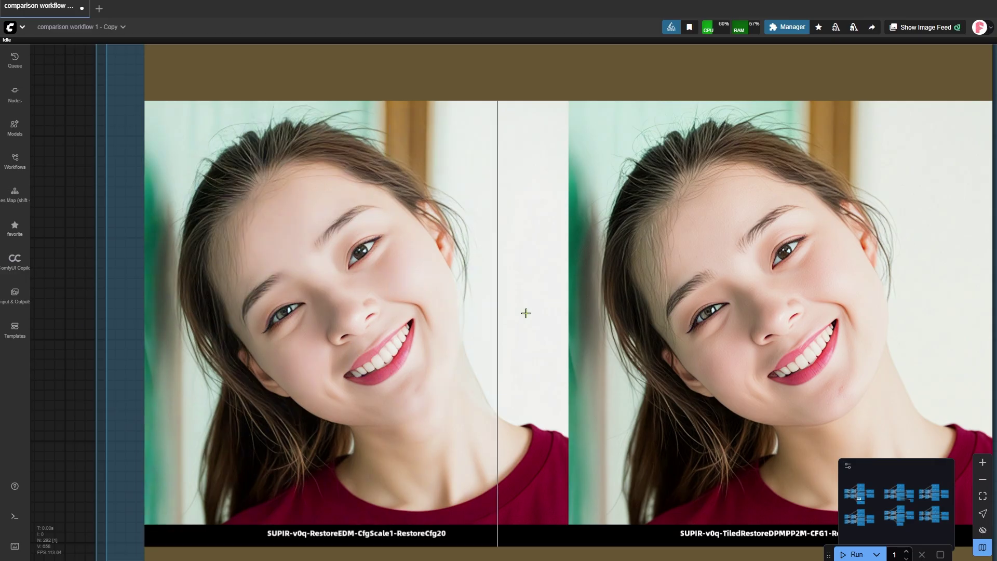
# In the comparison workflow, compare the DPMPP2M and EDM sampler results on the smiling portrait at CfgScale1.
pyautogui.scroll(3, 499, 327)
pyautogui.scroll(3, 370, 230)
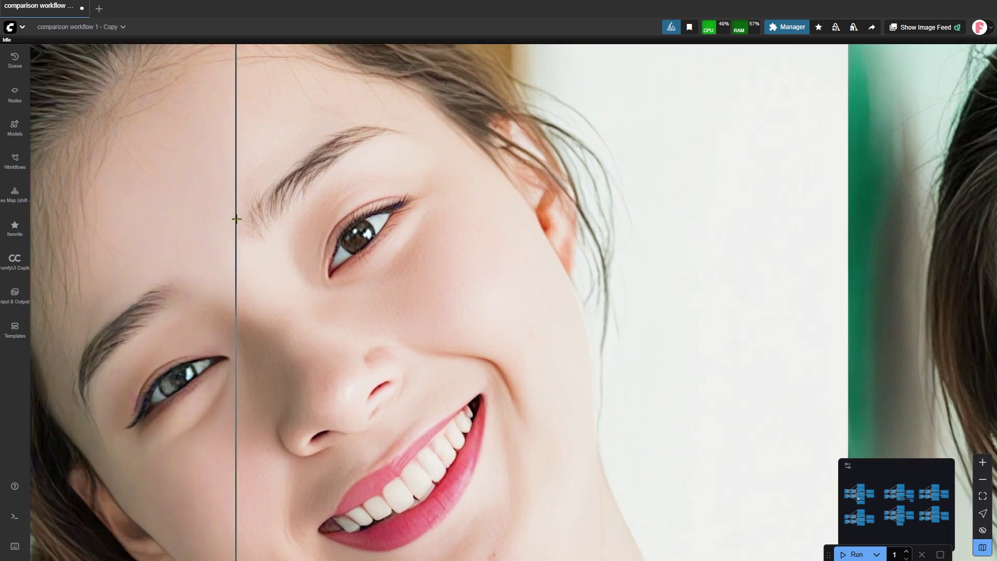
pyautogui.scroll(2, 528, 234)
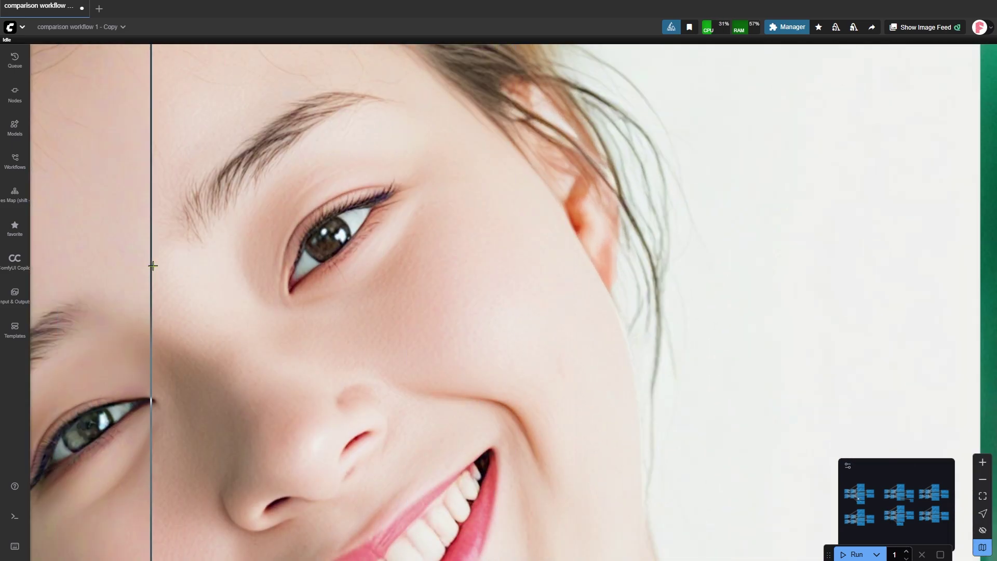
pyautogui.scroll(-5, 151, 267)
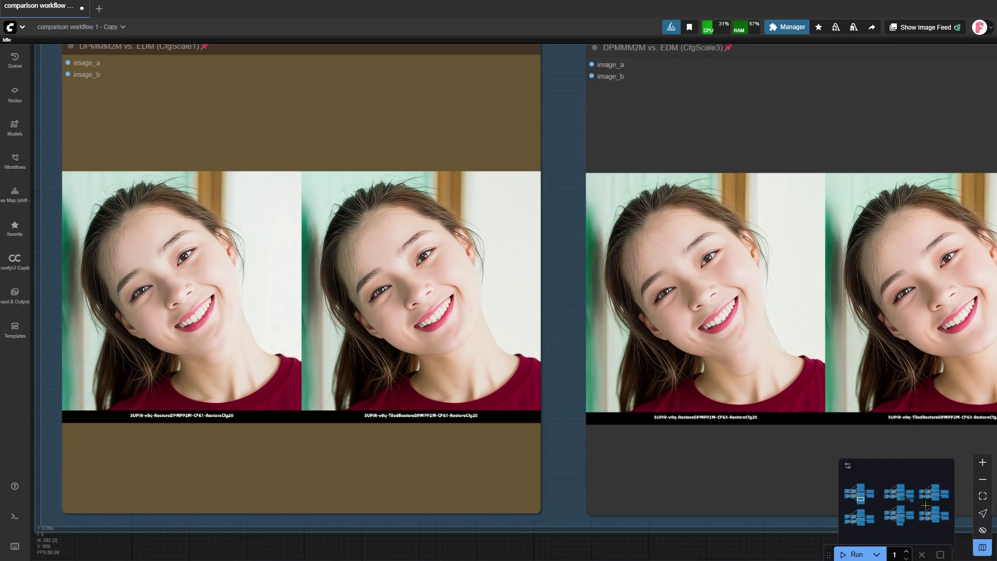
# Compare the sampler results on the ponytail portrait's v0f restoration at CFG scale 3, examining face, teeth and hair detail.
pyautogui.click(934, 517)
pyautogui.moveTo(867, 104); pyautogui.dragTo(245, 60)
pyautogui.scroll(4, 196, 450)
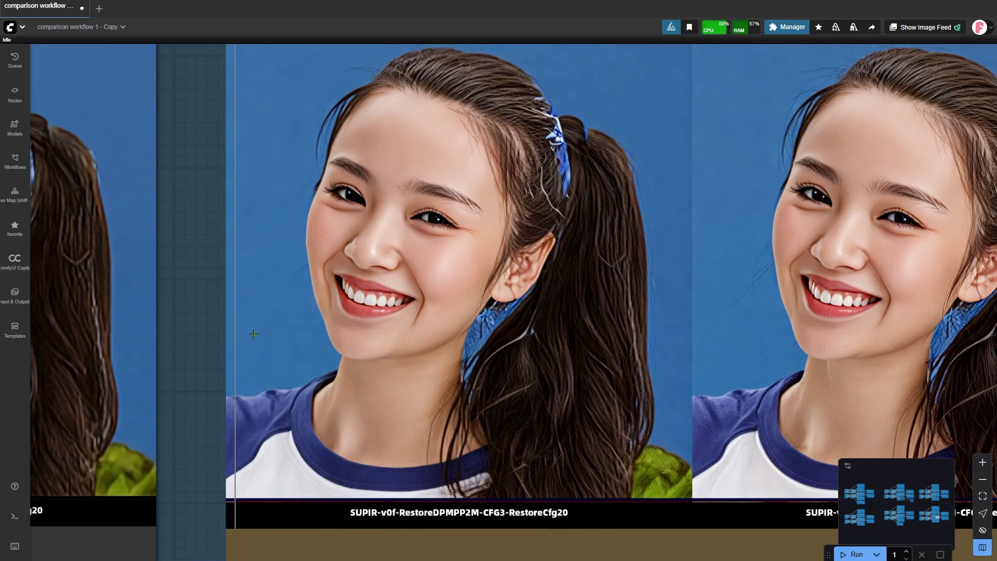
pyautogui.scroll(2, 485, 328)
pyautogui.scroll(8, 485, 328)
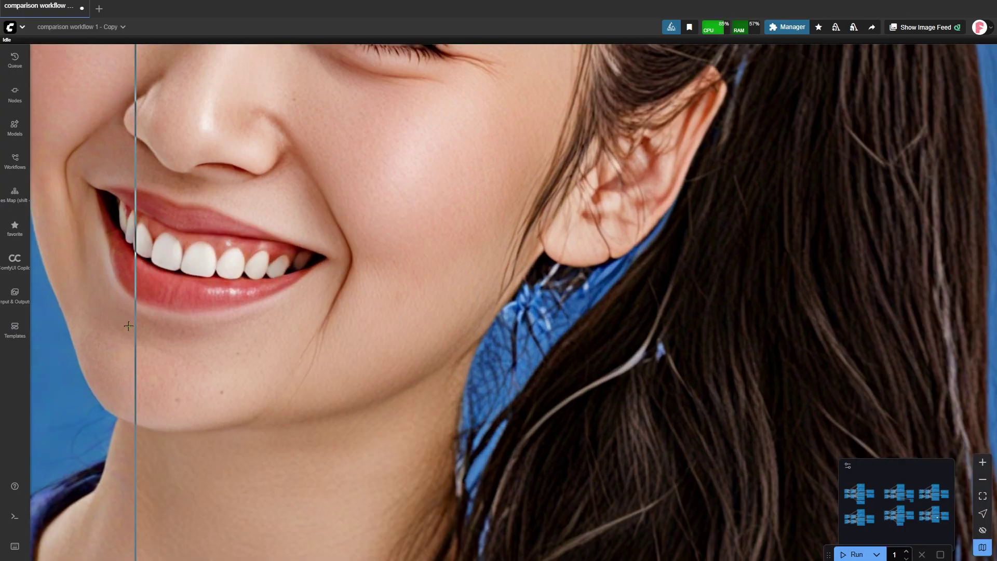
pyautogui.scroll(-6, 443, 380)
pyautogui.scroll(6, 439, 319)
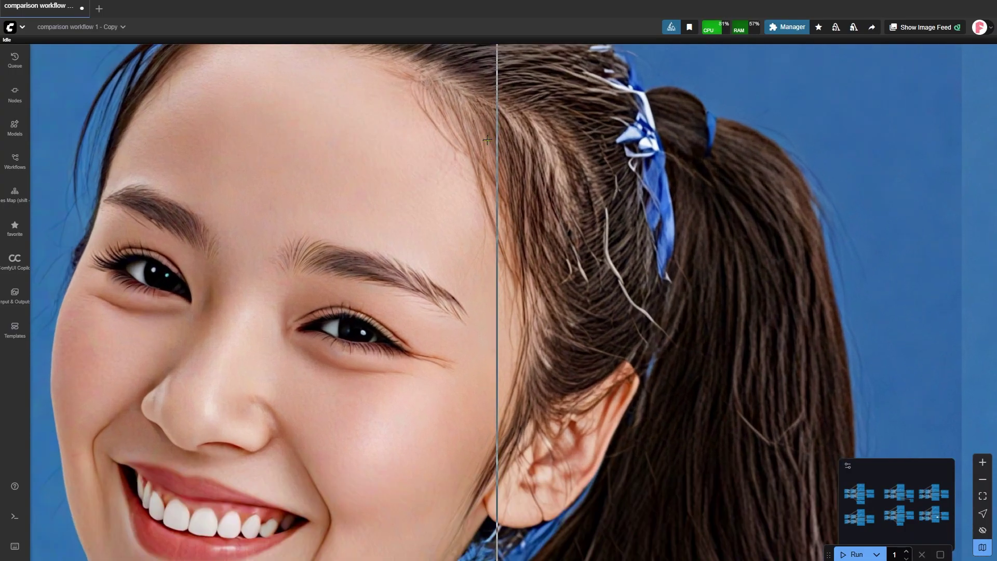
# Examine the eye, skin and hairline detail of the ponytail portrait up close.
pyautogui.scroll(2, 171, 385)
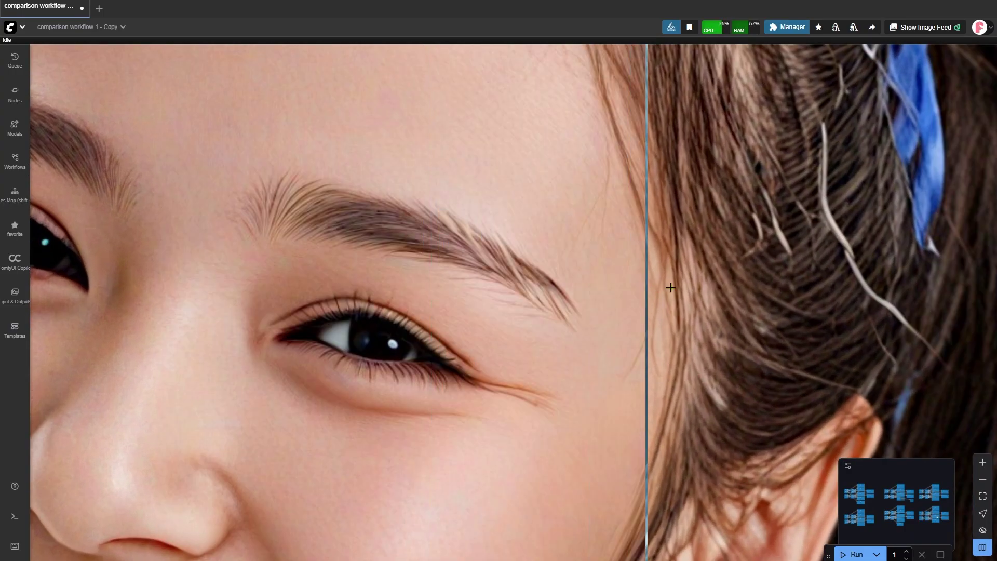
pyautogui.scroll(-3, 680, 287)
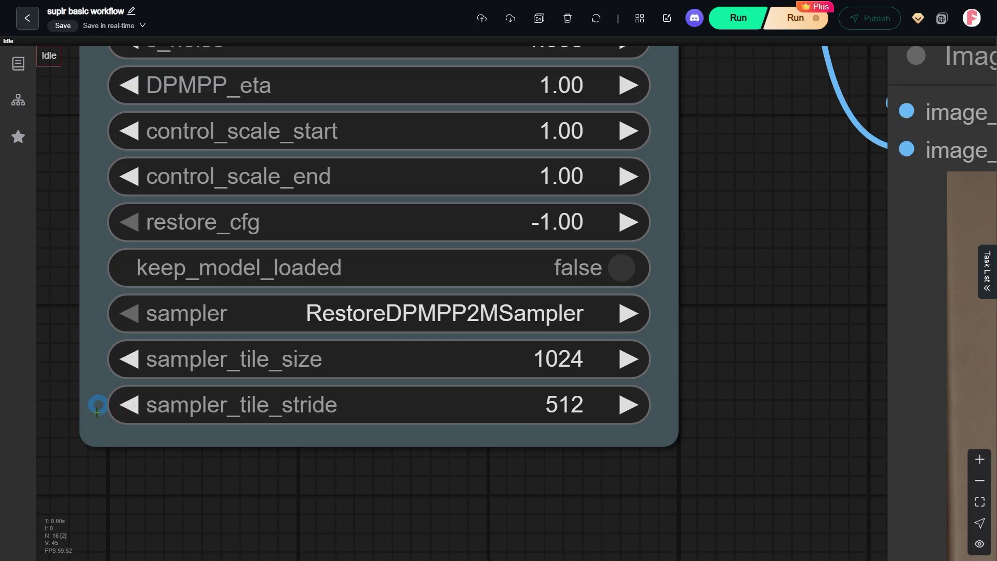
# Open the list of sampler choices on the SUPIR Sampler node.
pyautogui.click(460, 312)
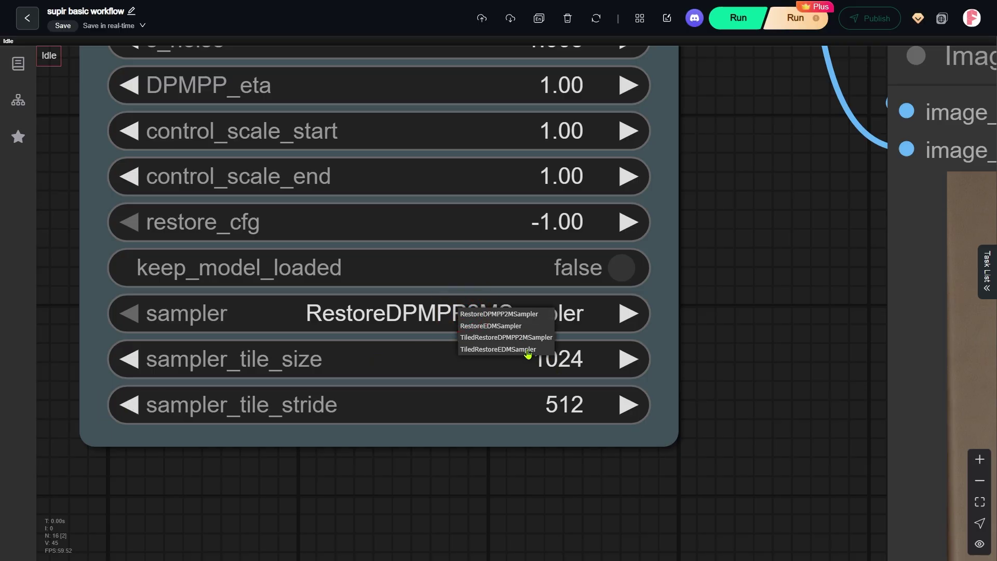
pyautogui.moveTo(58, 175); pyautogui.dragTo(130, 470)
# Compare the v0f RestoreDPMPP2M and RestoreEDM results on the long-haired portrait with the white top.
pyautogui.scroll(2, 151, 225)
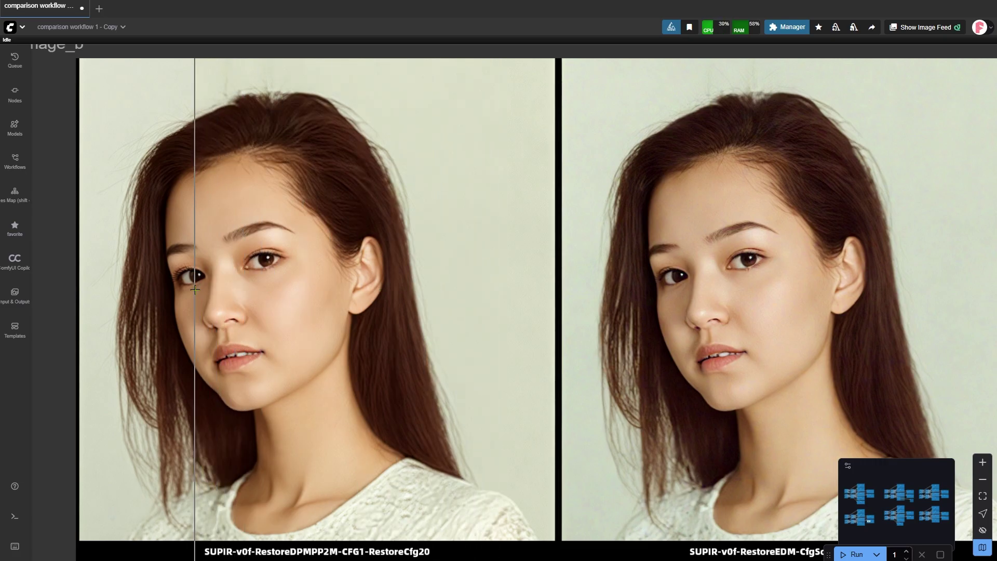
pyautogui.scroll(-3, 194, 289)
pyautogui.scroll(3, 914, 286)
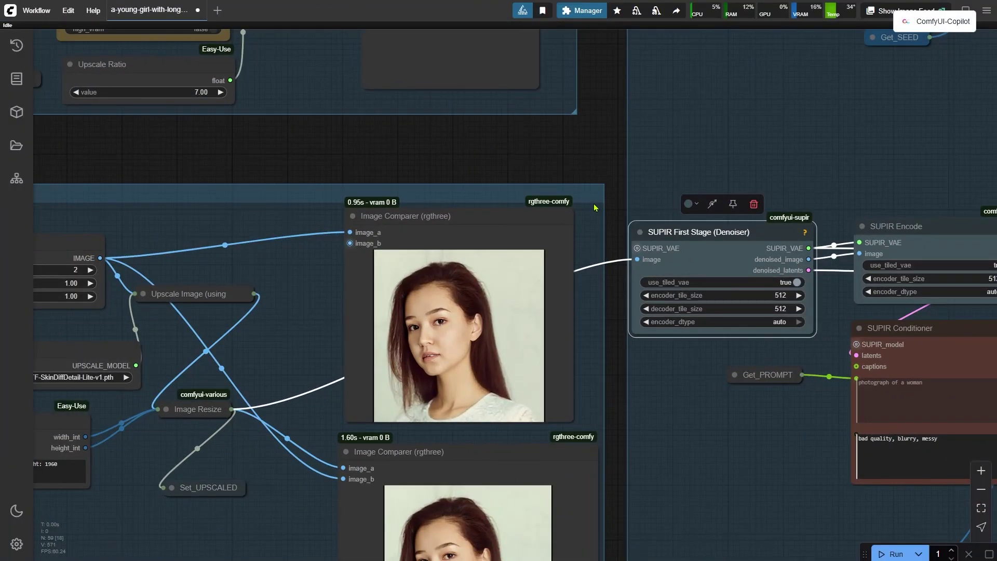
# Inspect the Upscale Image group and select its Load Upscale Model node.
pyautogui.scroll(-3, 595, 207)
pyautogui.scroll(4, 332, 401)
pyautogui.moveTo(210, 361); pyautogui.dragTo(303, 363)
pyautogui.click(184, 273)
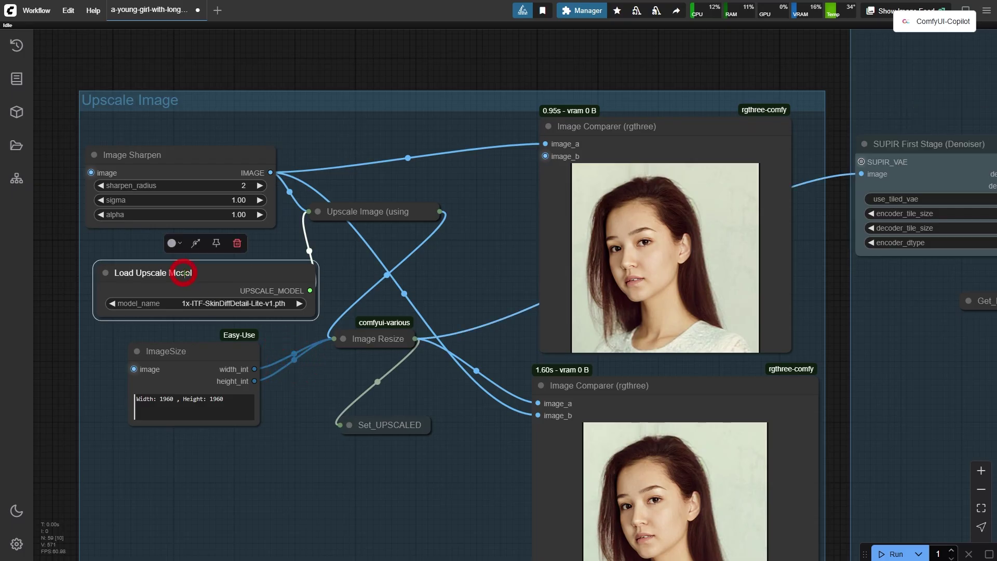
pyautogui.scroll(3, 259, 338)
pyautogui.scroll(-5, 263, 345)
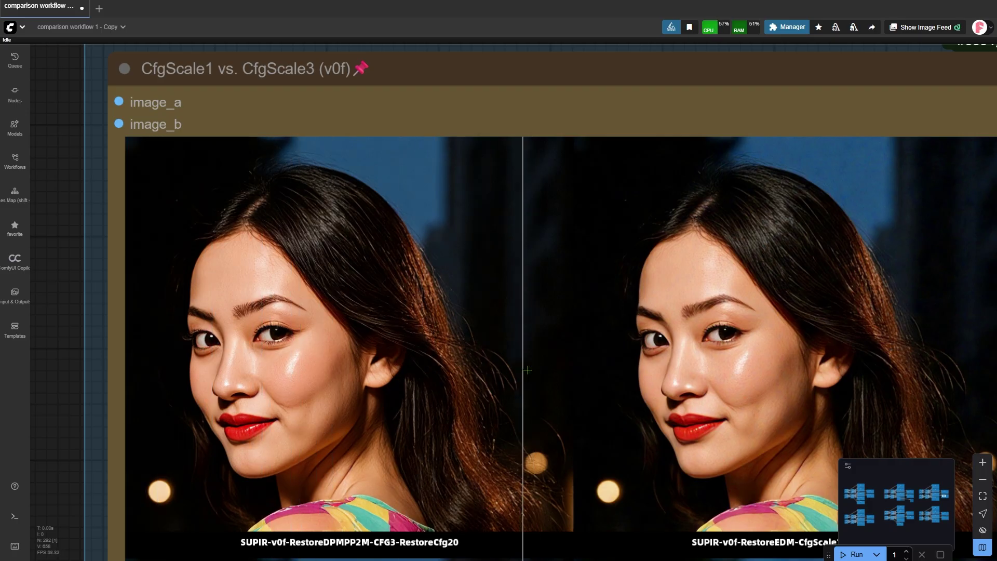
# Compare the CfgScale1 and CfgScale3 v0f results on the red-lipped night portrait, examining skin and eye detail.
pyautogui.scroll(10, 250, 333)
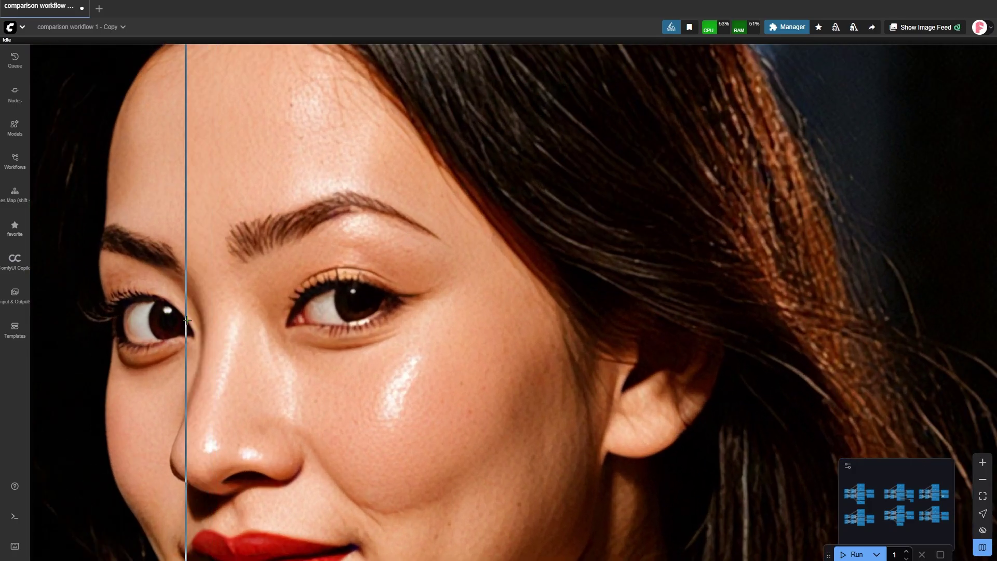
pyautogui.scroll(-1, 184, 316)
pyautogui.scroll(4, 182, 312)
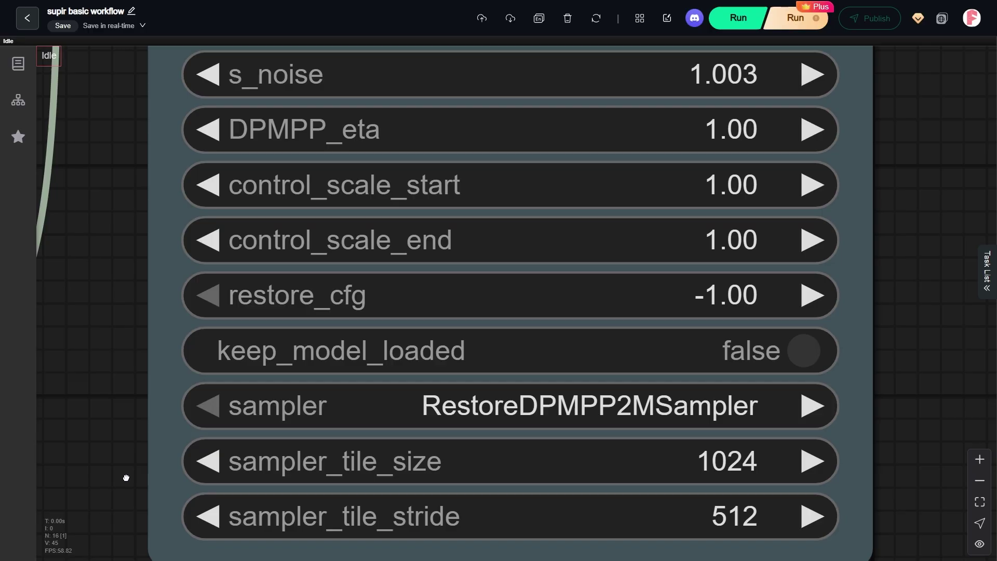
# Return to the basic workflow's SUPIR Sampler node and review its sampler options for regular and tiled variants.
pyautogui.moveTo(127, 478); pyautogui.dragTo(106, 334)
pyautogui.click(743, 259)
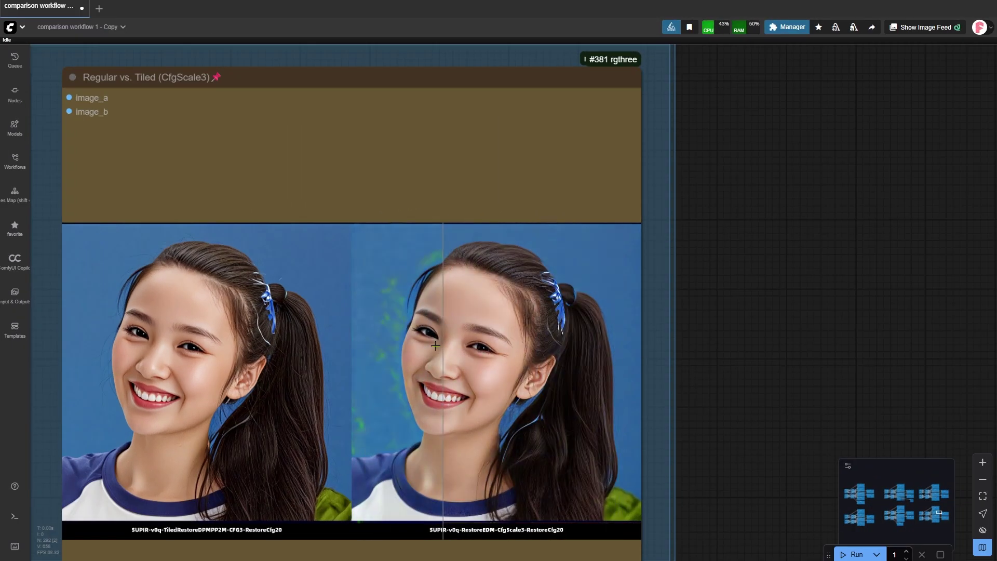
# Compare the regular and tiled v0q sampler results on the ponytail portrait at CfgScale3.
pyautogui.moveTo(52, 284); pyautogui.dragTo(240, 178)
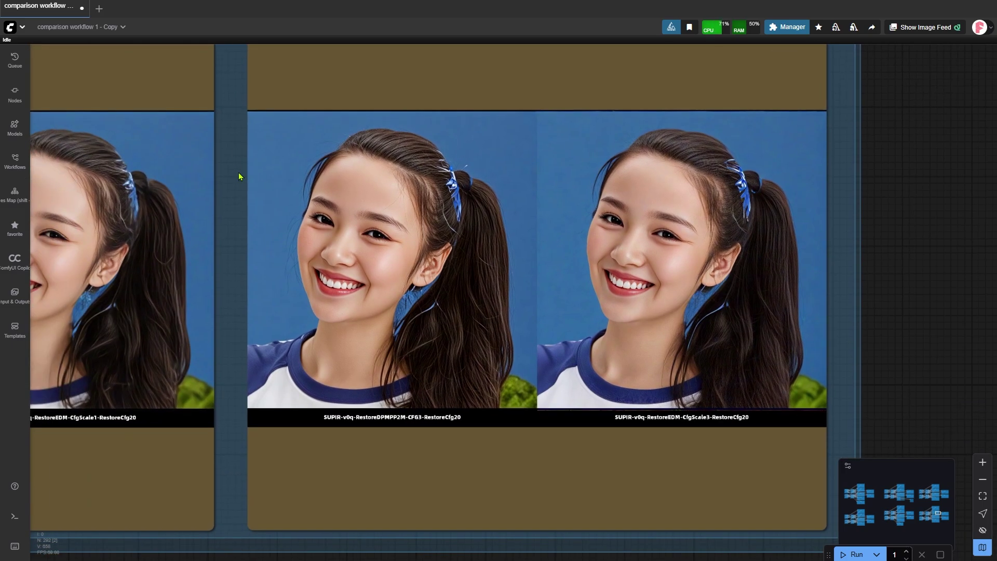
pyautogui.scroll(5, 236, 209)
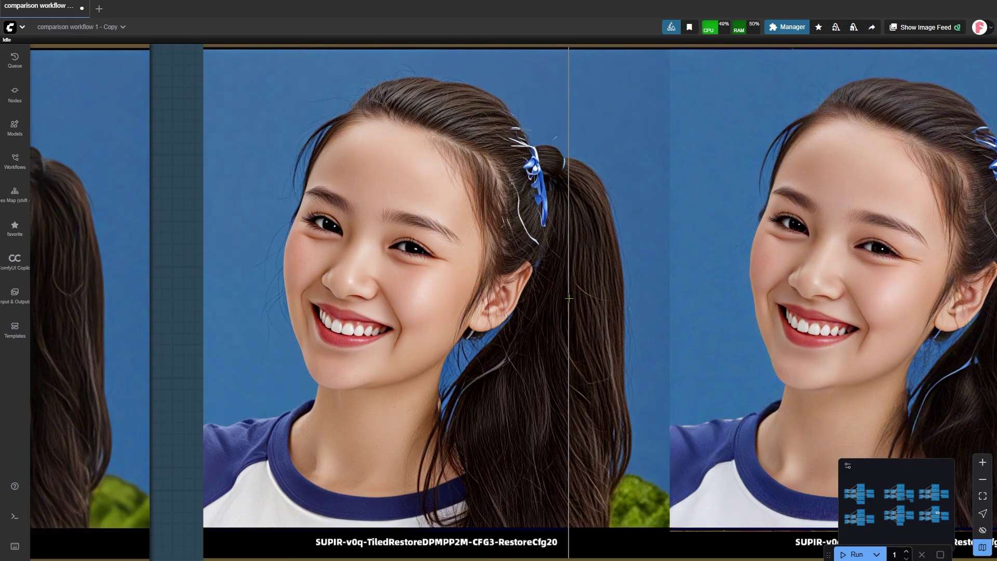
pyautogui.scroll(10, 416, 329)
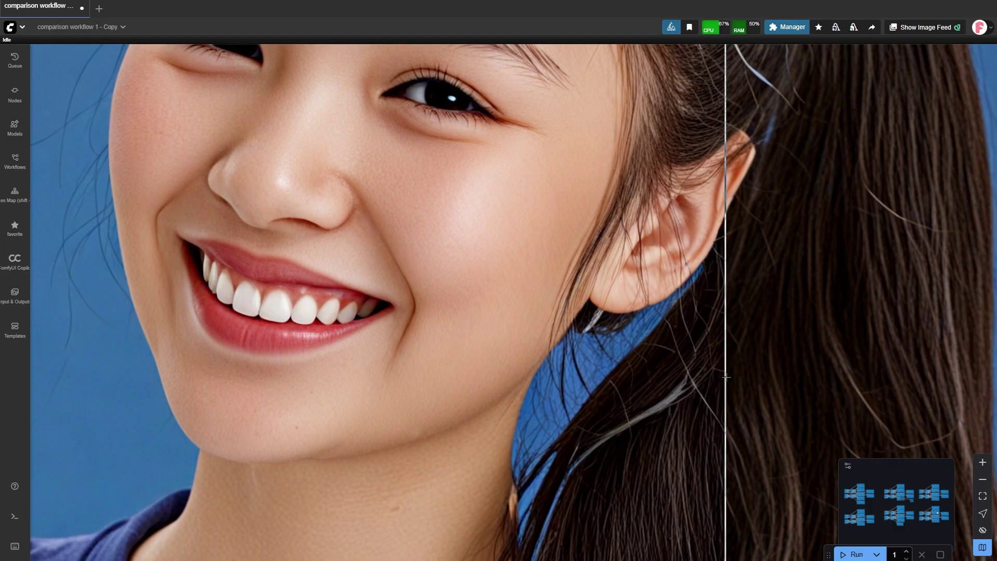
pyautogui.scroll(-15, 726, 376)
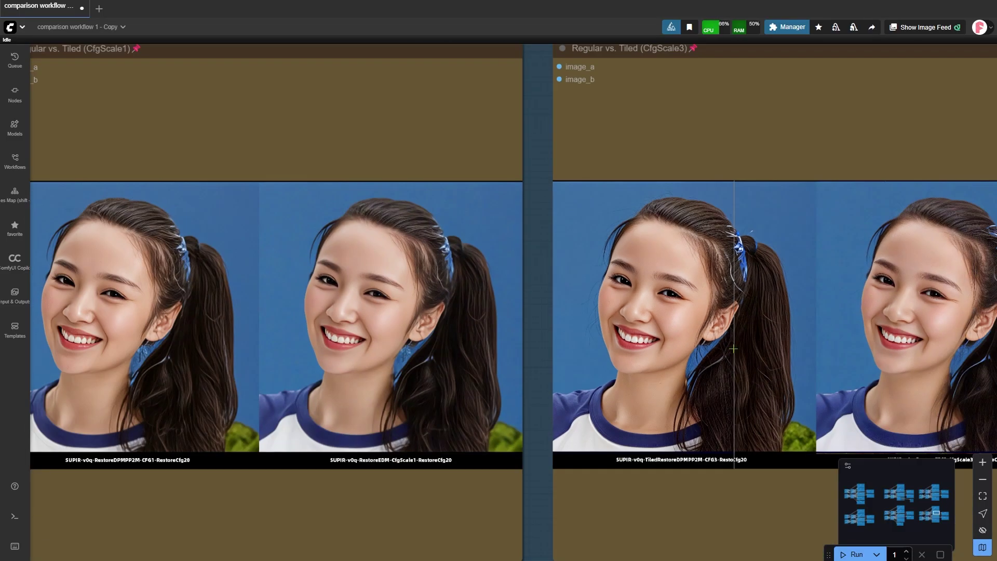
# Compare the regular and tiled v0q sampler results on the ponytail portrait at CfgScale1.
pyautogui.scroll(5, 132, 387)
pyautogui.scroll(5, 132, 387)
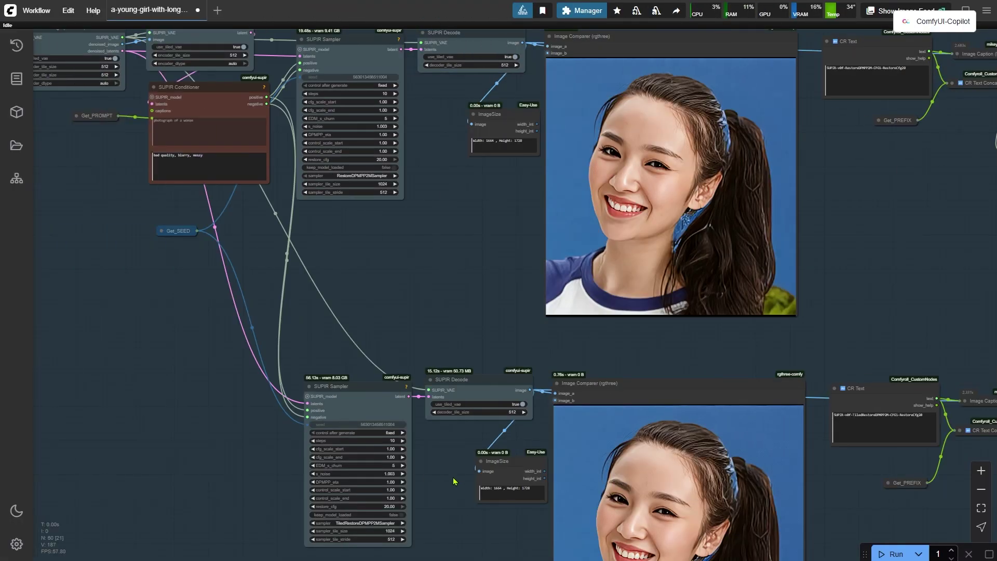
pyautogui.scroll(6, 526, 380)
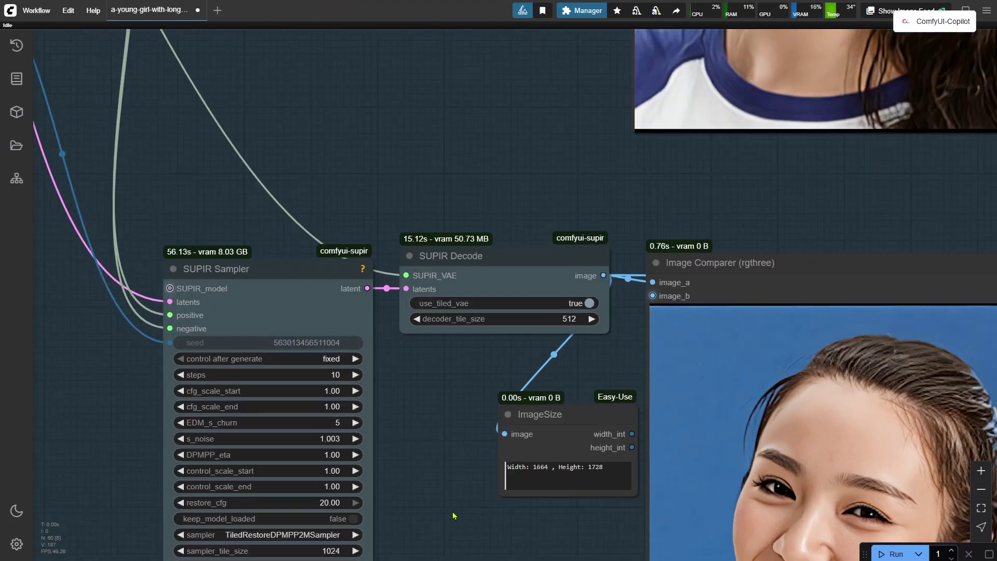
# Inspect the settings and run time of the SUPIR Sampler node that uses TiledRestoreDPMPP2MSampler.
pyautogui.moveTo(526, 380); pyautogui.dragTo(592, 313)
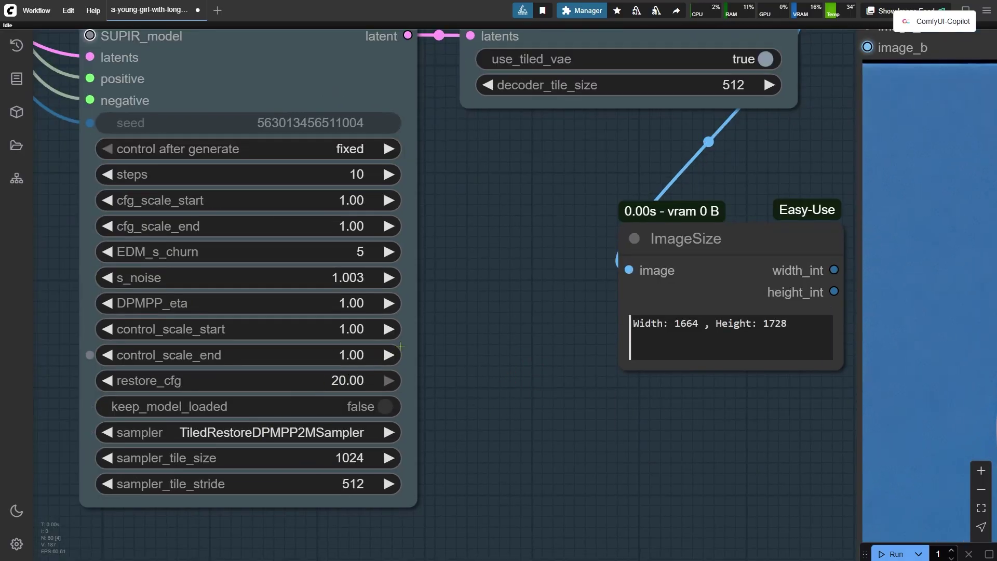
pyautogui.moveTo(472, 334); pyautogui.dragTo(559, 467)
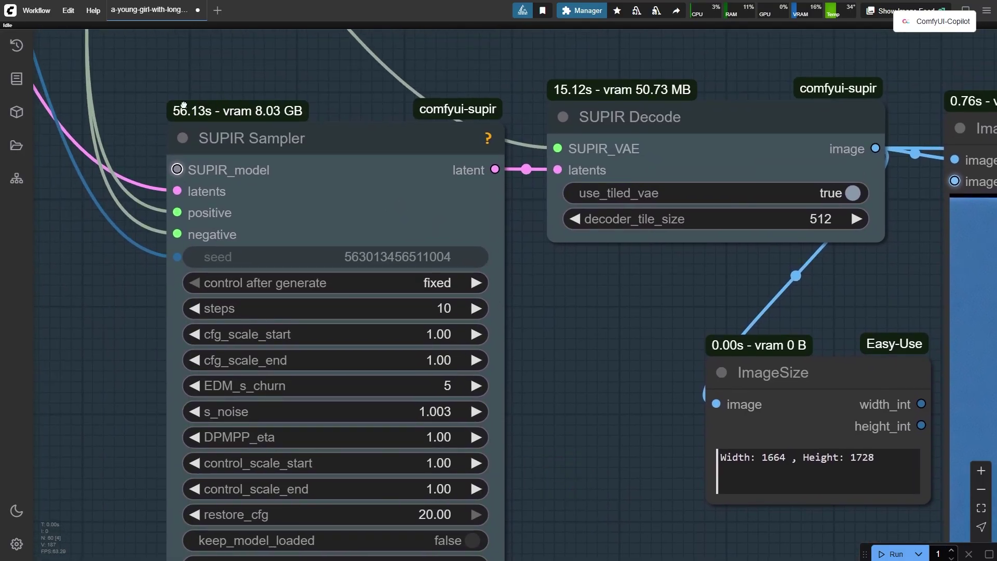
pyautogui.moveTo(281, 57); pyautogui.dragTo(347, 432)
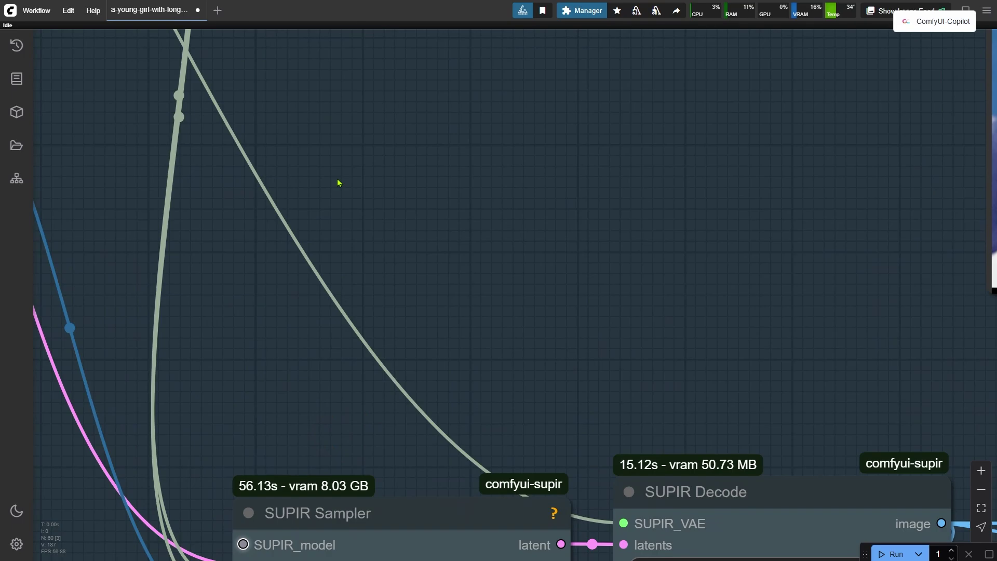
# Inspect the settings and run time of the SUPIR Sampler node that uses the regular RestoreDPMPP2MSampler.
pyautogui.scroll(-5, 337, 183)
pyautogui.scroll(-7, 462, 77)
pyautogui.scroll(7, 427, 434)
pyautogui.scroll(5, 429, 349)
pyautogui.moveTo(449, 402); pyautogui.dragTo(462, 477)
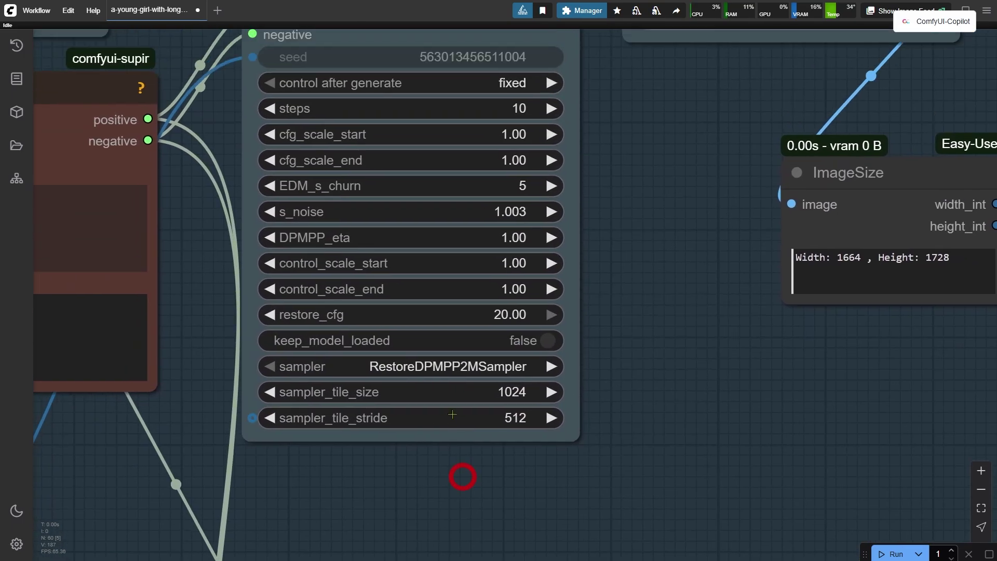
pyautogui.moveTo(634, 212); pyautogui.dragTo(652, 445)
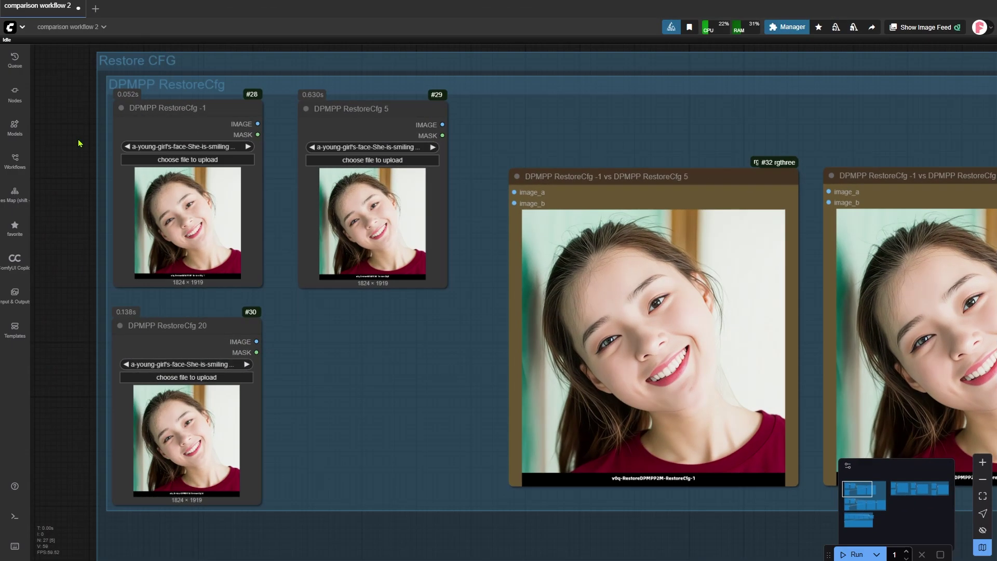
# In comparison workflow 2, select the DPMPP RestoreCfg -1, RestoreCfg 5 and RestoreCfg 20 image nodes one after another.
pyautogui.scroll(1, 79, 144)
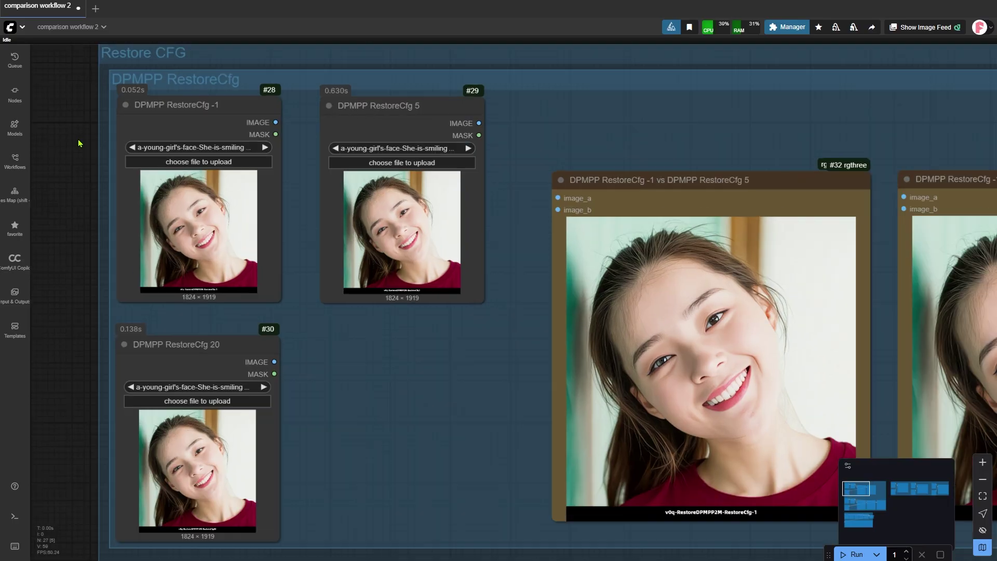
pyautogui.click(178, 127)
pyautogui.click(364, 189)
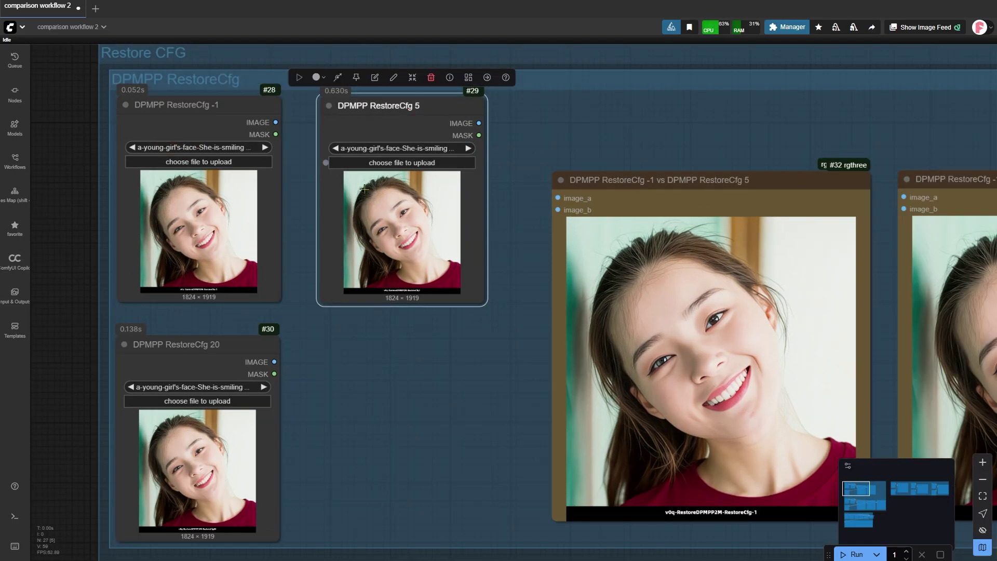
pyautogui.click(214, 343)
pyautogui.scroll(-4, 188, 318)
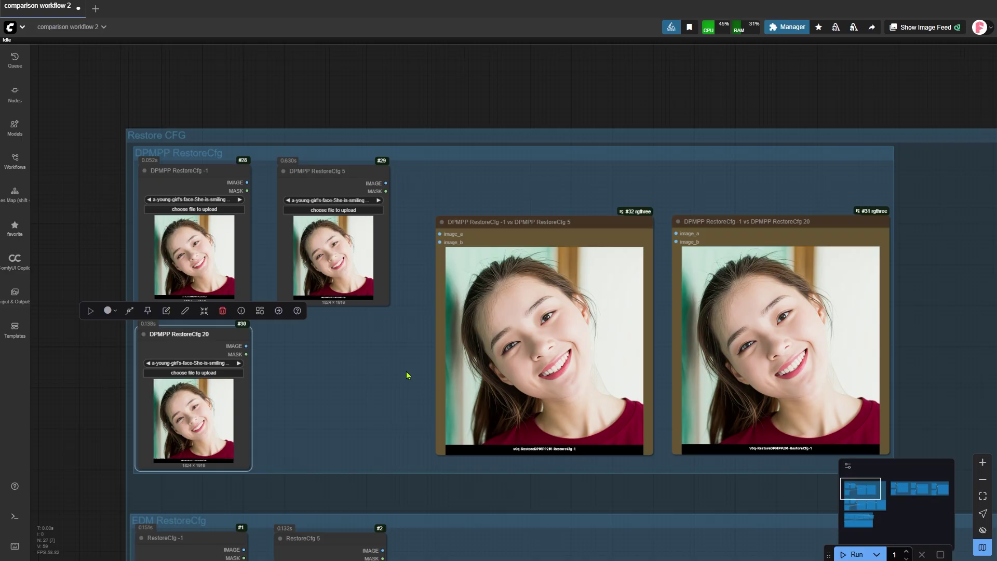
# Compare the DPMPP RestoreCfg -1 result with the RestoreCfg 5 and RestoreCfg 20 results on the smiling portrait.
pyautogui.scroll(5, 552, 431)
pyautogui.scroll(-5, 218, 358)
pyautogui.scroll(3, 555, 439)
pyautogui.moveTo(533, 472); pyautogui.dragTo(478, 517)
pyautogui.scroll(2, 494, 496)
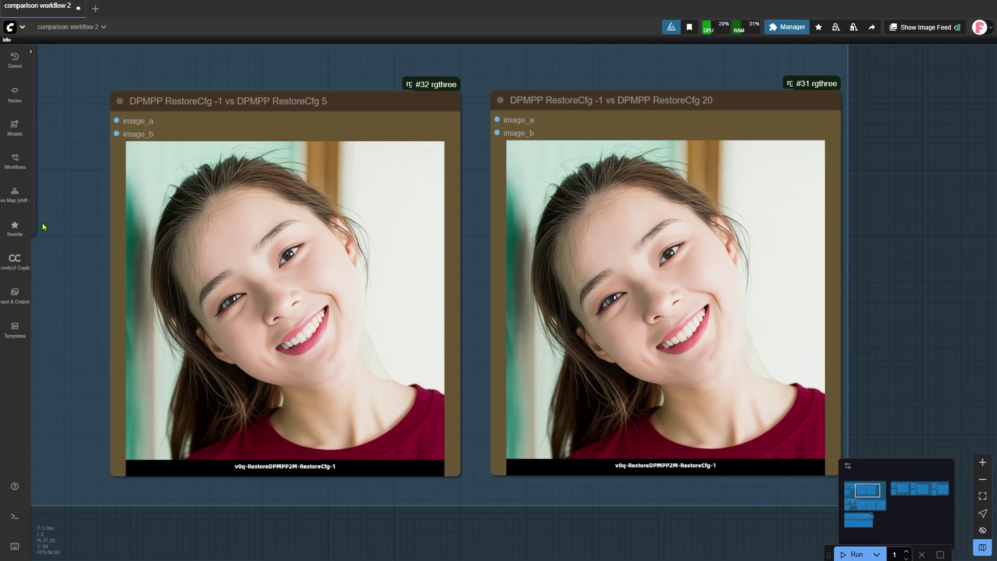
pyautogui.scroll(-4, 44, 227)
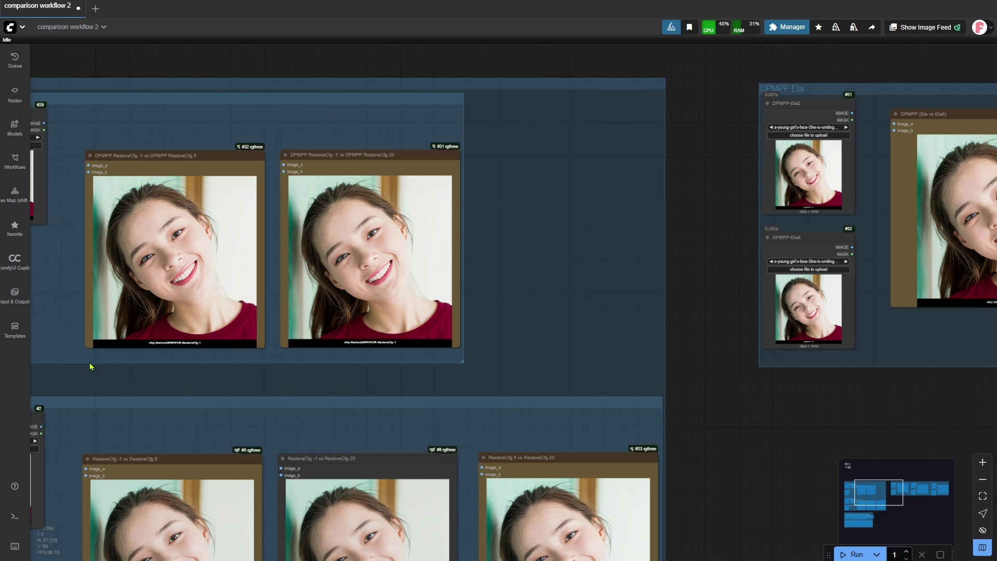
# Compare the RestoreCfg -1, 5 and 20 results in the EDM RestoreCfg group's image comparers.
pyautogui.moveTo(91, 366); pyautogui.dragTo(189, 119)
pyautogui.scroll(8, 178, 282)
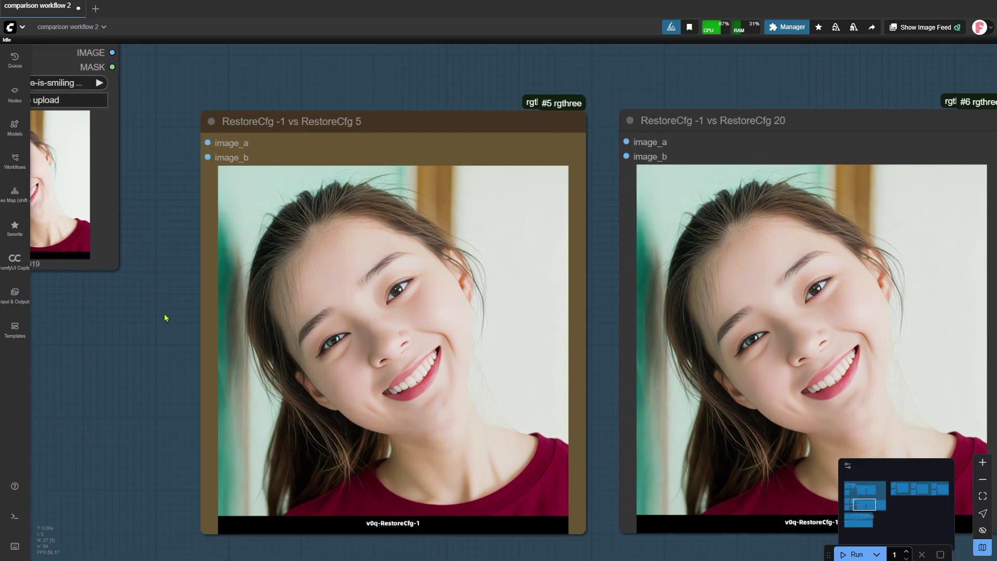
pyautogui.moveTo(165, 318); pyautogui.dragTo(94, 285)
pyautogui.scroll(1, 96, 289)
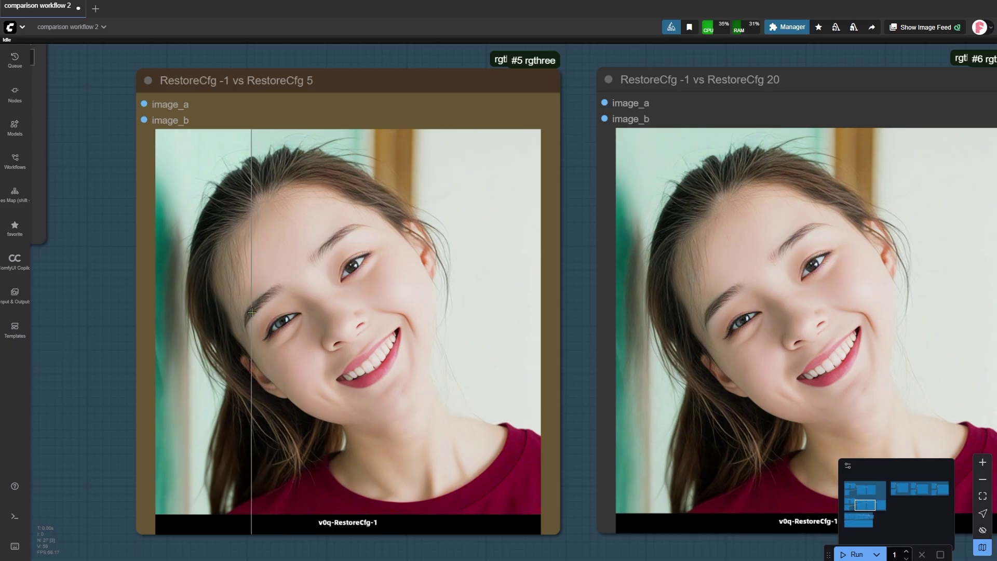
pyautogui.scroll(-5, 243, 306)
pyautogui.moveTo(754, 496); pyautogui.dragTo(270, 491)
pyautogui.scroll(6, 218, 387)
pyautogui.moveTo(217, 307); pyautogui.dragTo(174, 389)
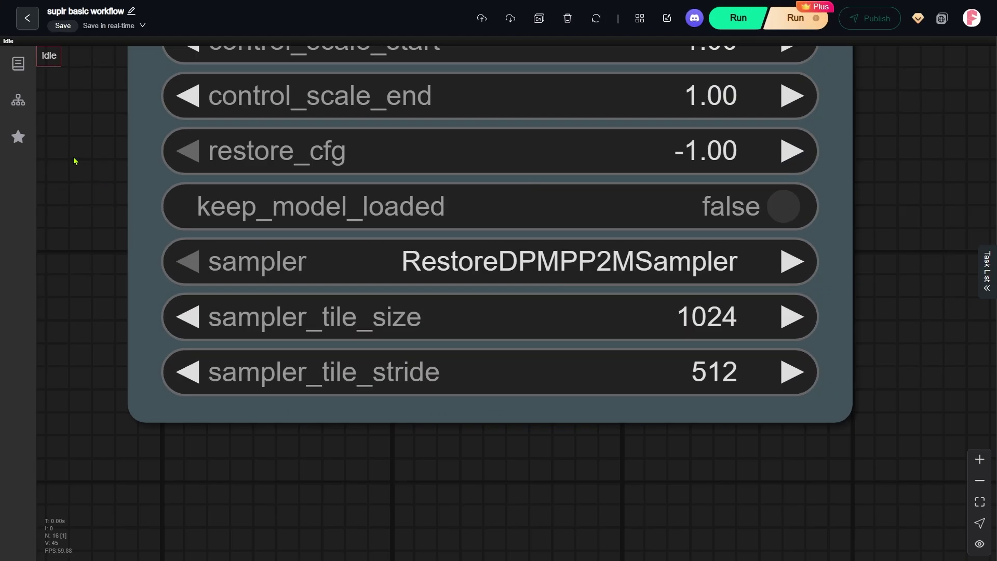
# Examine the control_scale_start and control_scale_end settings on the basic workflow's SUPIR Sampler node.
pyautogui.moveTo(95, 136); pyautogui.dragTo(117, 307)
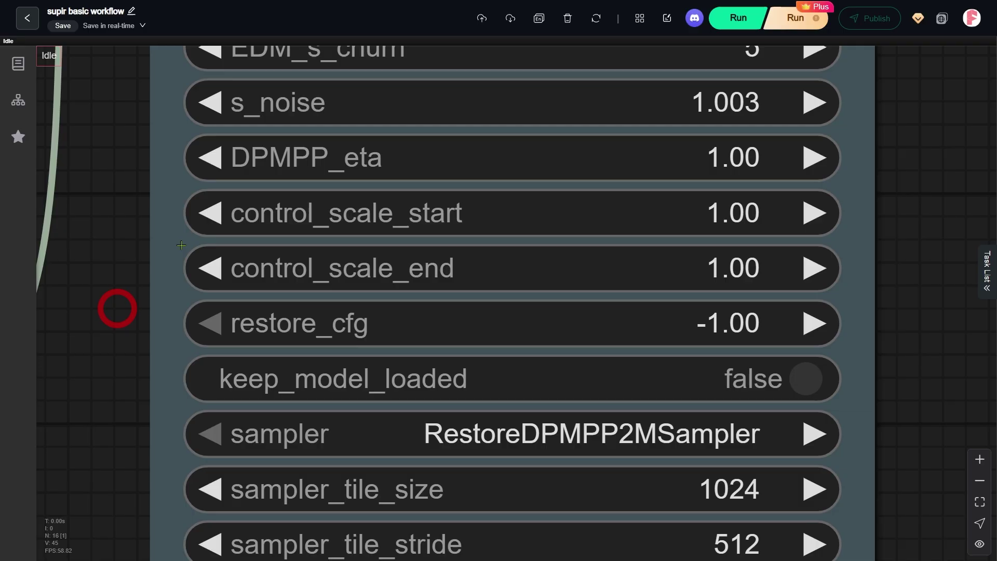
pyautogui.click(171, 213)
pyautogui.click(173, 262)
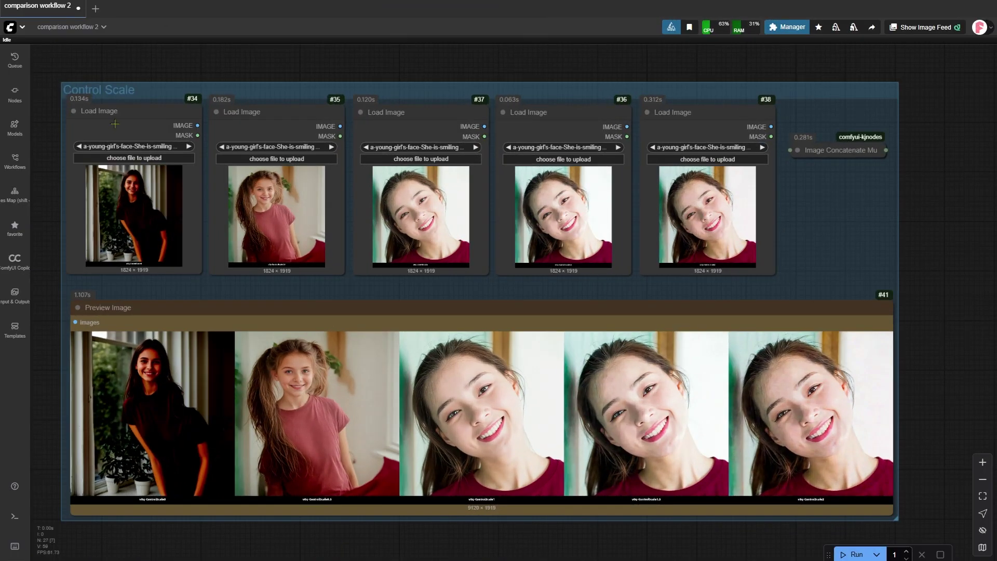
# Select each of the five Load Image nodes in the Control Scale group and examine their combined preview up close.
pyautogui.click(115, 124)
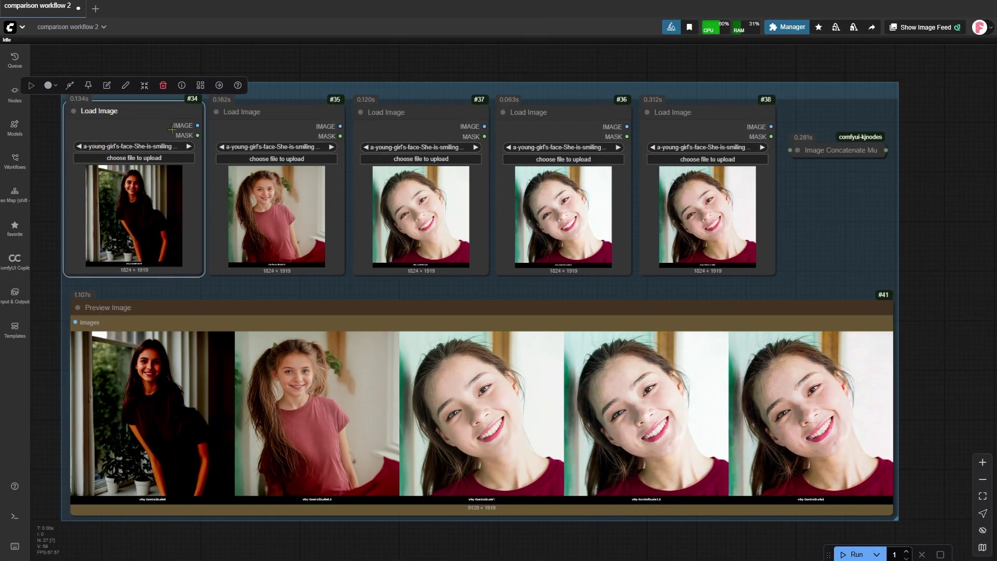
pyautogui.click(261, 126)
pyautogui.click(420, 125)
pyautogui.click(592, 125)
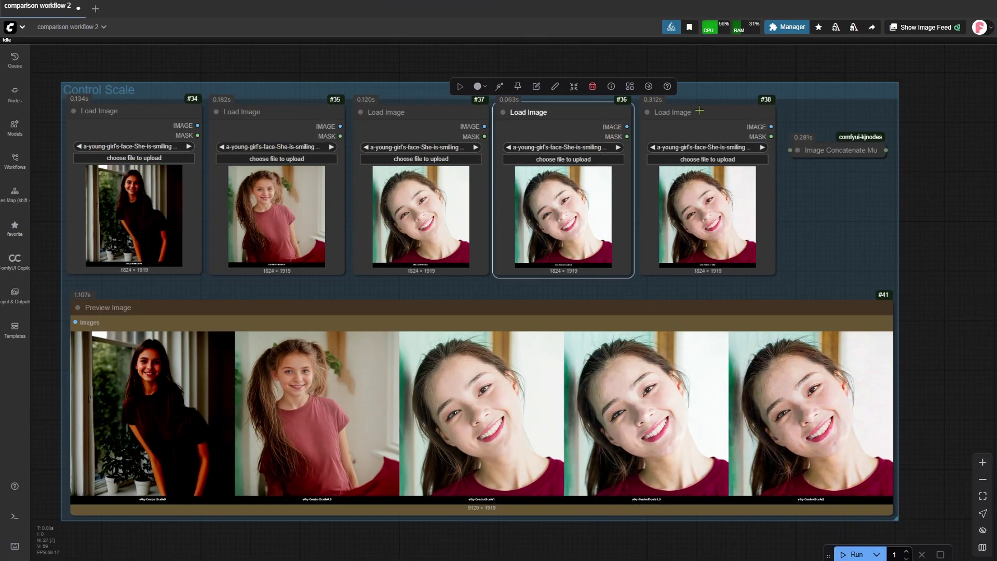
pyautogui.click(694, 120)
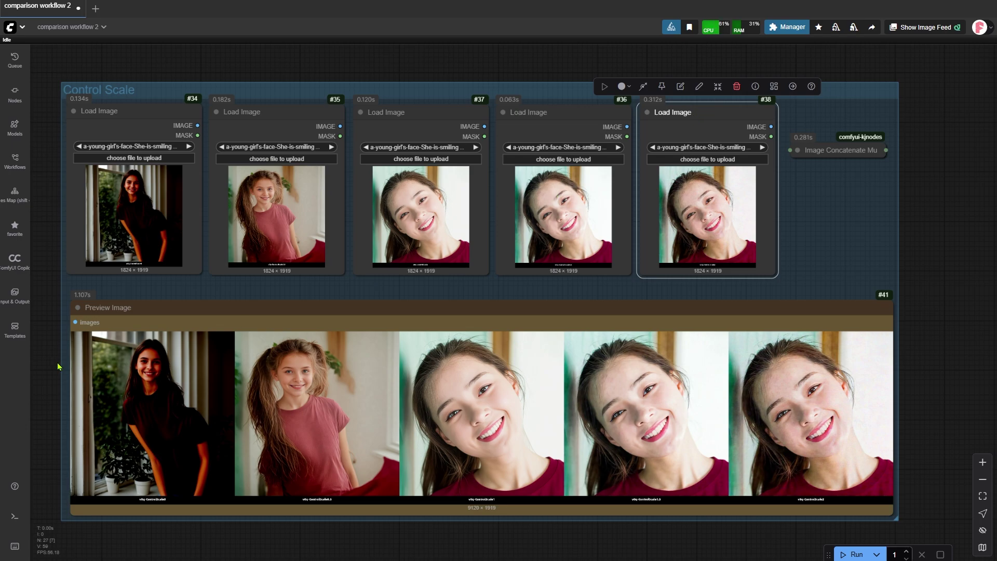
pyautogui.scroll(6, 58, 367)
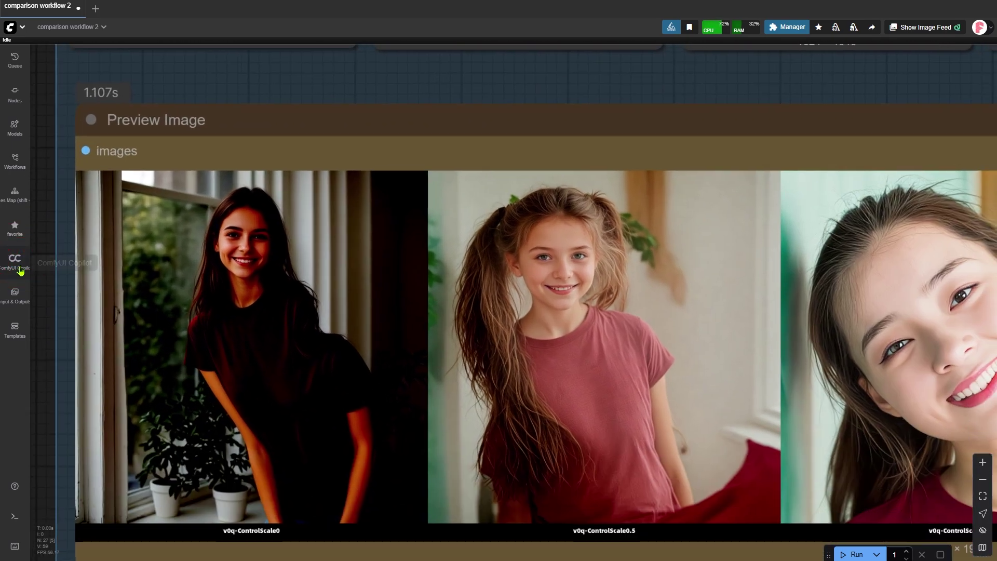
# Compare the portraits from control scale 0 up to 1.5 up close in the Control Scale group's combined preview.
pyautogui.scroll(4, 36, 306)
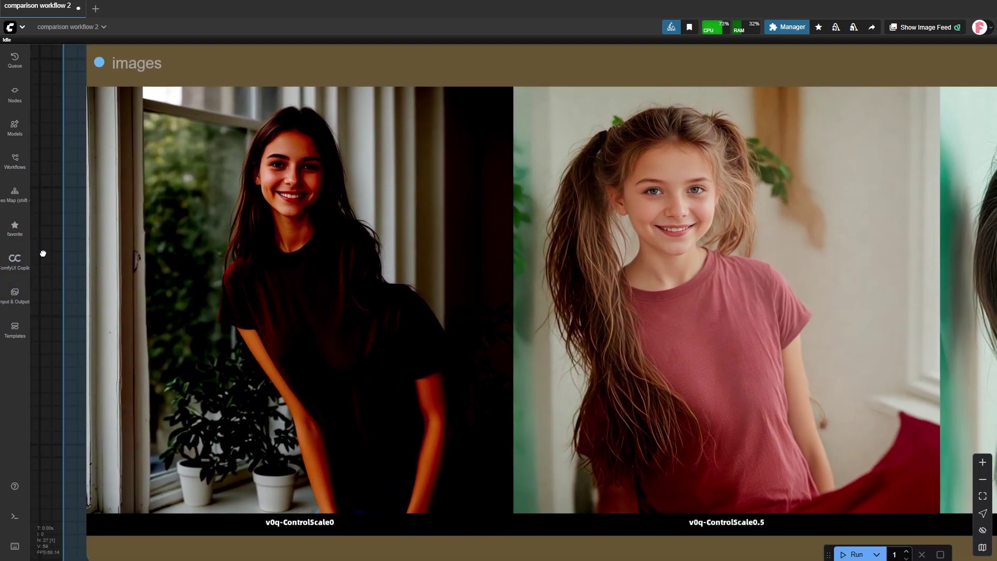
pyautogui.scroll(-6, 44, 258)
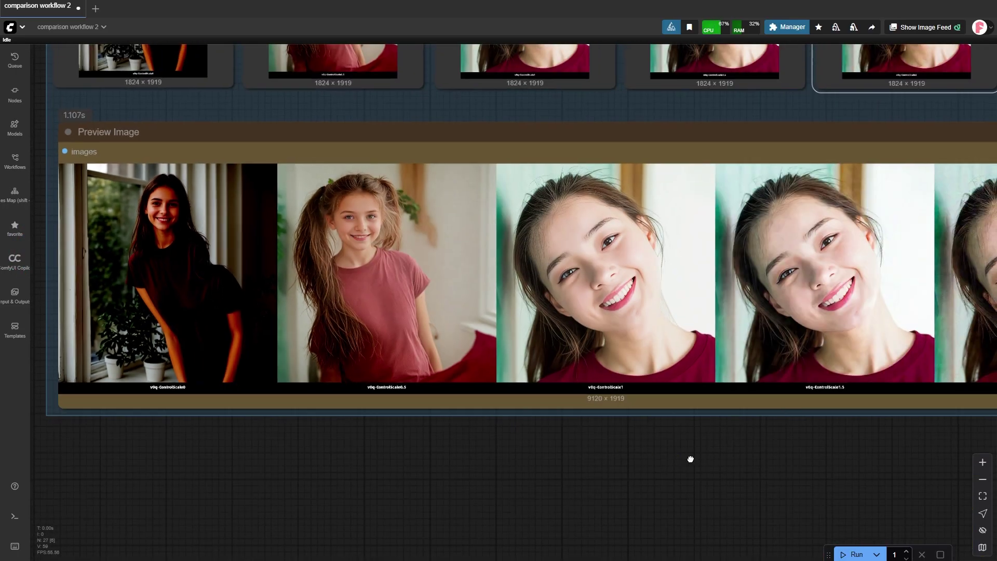
pyautogui.scroll(6, 173, 469)
pyautogui.scroll(1, 268, 422)
pyautogui.moveTo(268, 421); pyautogui.dragTo(751, 552)
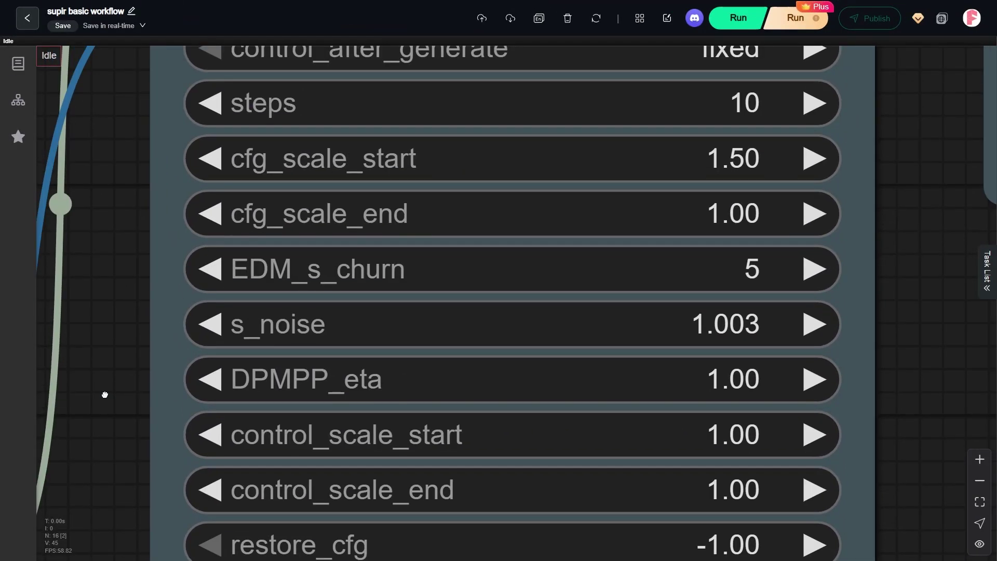
# Switch to the basic workflow and examine the EDM_s_churn, s_noise, DPMPP_eta and sampler settings on the SUPIR Sampler node.
pyautogui.moveTo(105, 394); pyautogui.dragTo(104, 403)
pyautogui.scroll(1, 176, 290)
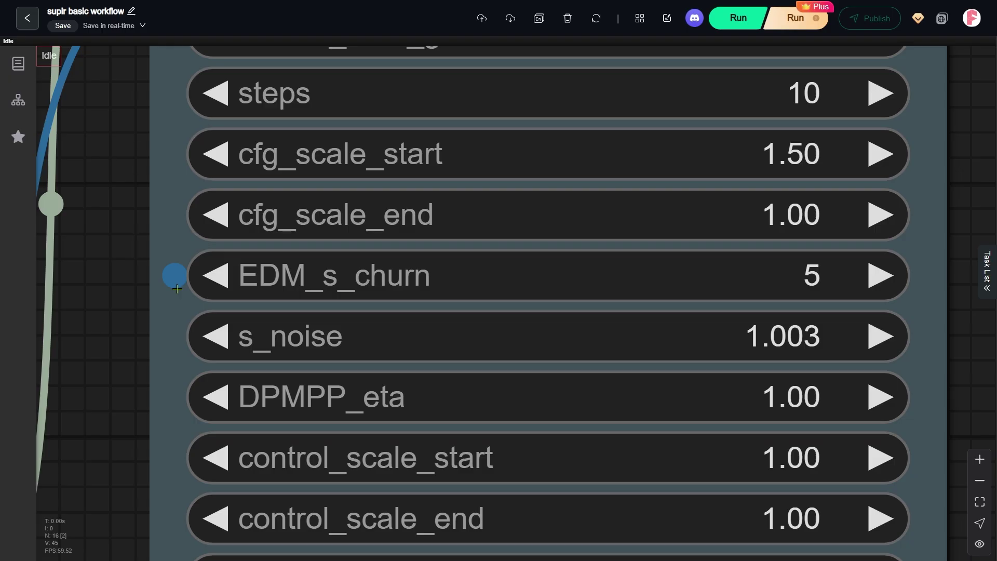
pyautogui.moveTo(117, 349); pyautogui.dragTo(134, 196)
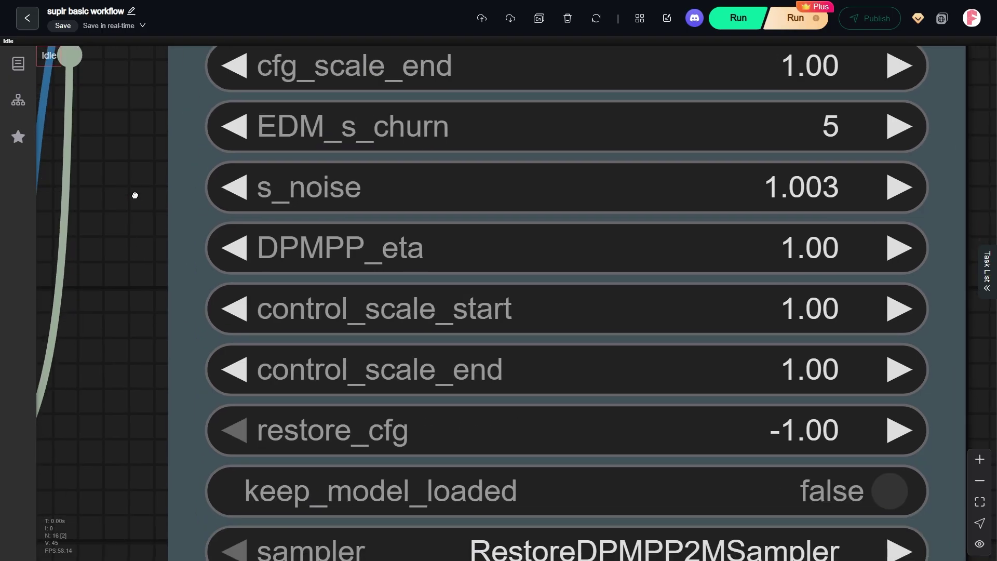
pyautogui.scroll(1, 156, 218)
pyautogui.click(209, 186)
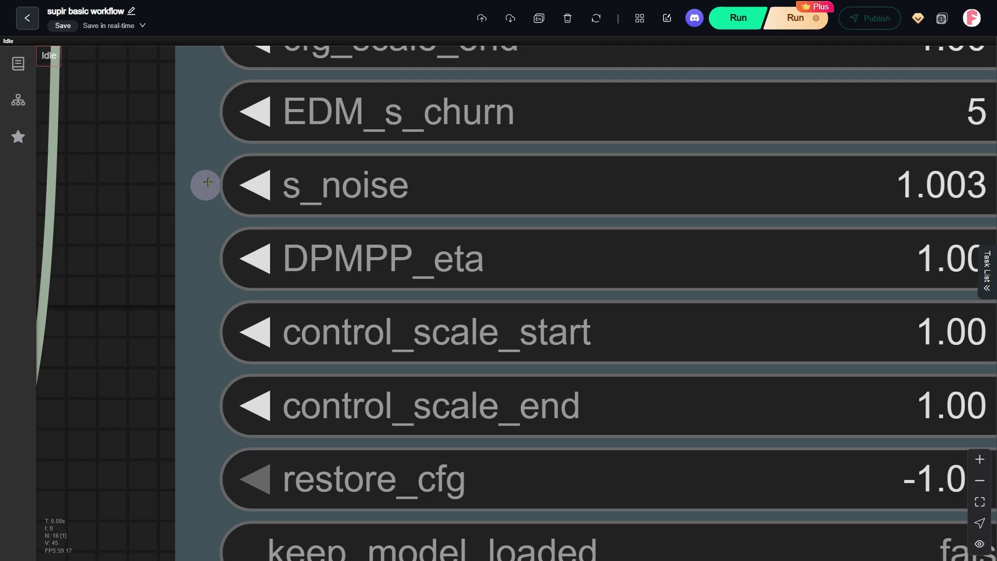
pyautogui.scroll(-3, 207, 182)
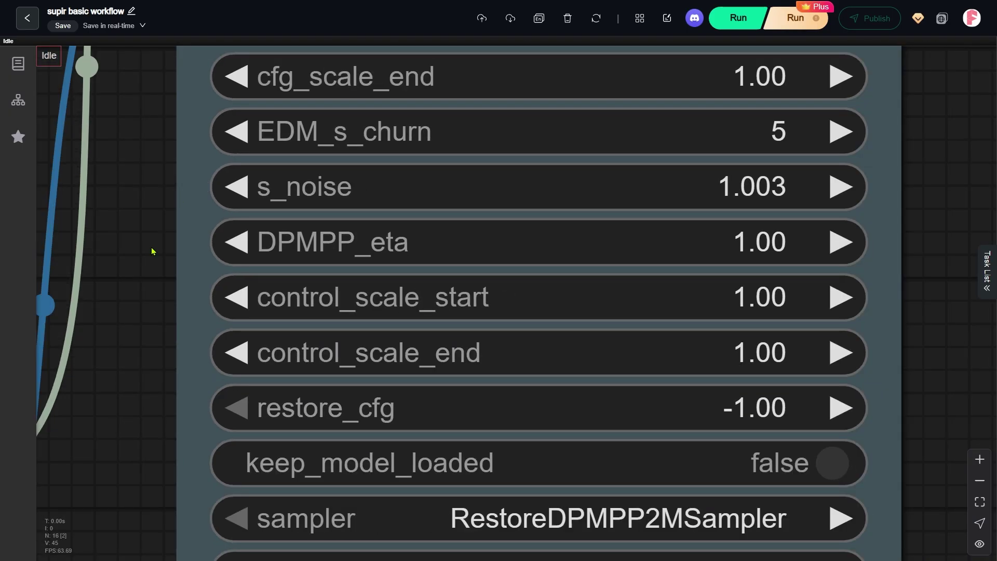
pyautogui.scroll(-1, 115, 282)
pyautogui.click(198, 476)
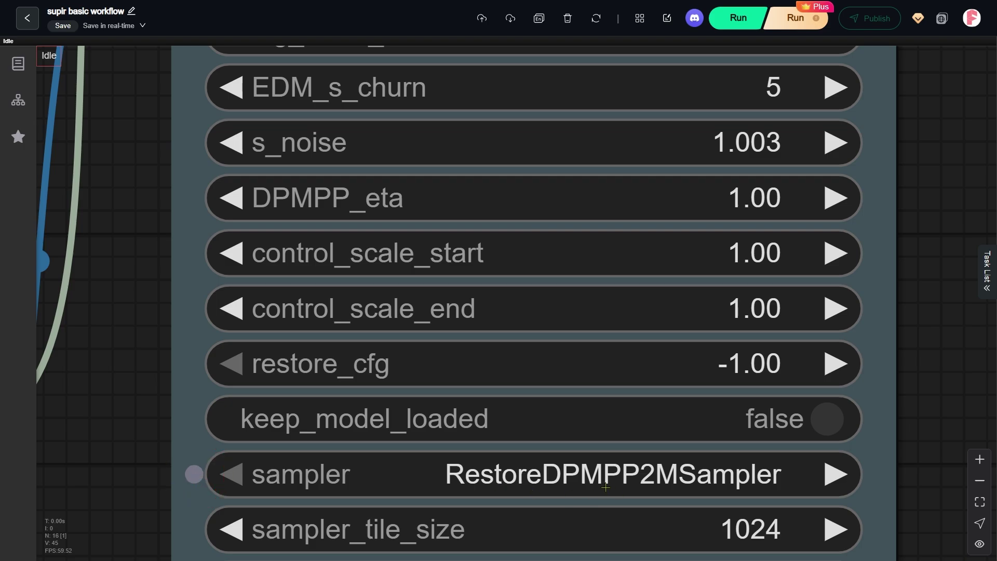
pyautogui.scroll(-3, 296, 252)
pyautogui.scroll(3, 570, 441)
pyautogui.click(553, 401)
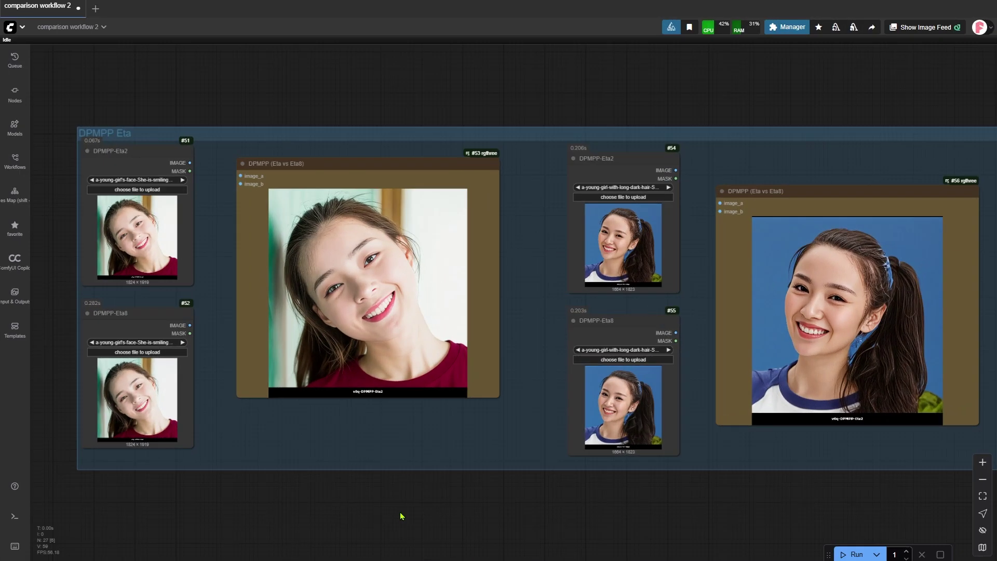
# Compare the DPMPP Eta2 and Eta8 results on the smiling portrait in the comparison workflow's DPMPP Eta group.
pyautogui.scroll(4, 380, 462)
pyautogui.scroll(3, 155, 131)
pyautogui.moveTo(152, 136); pyautogui.dragTo(102, 226)
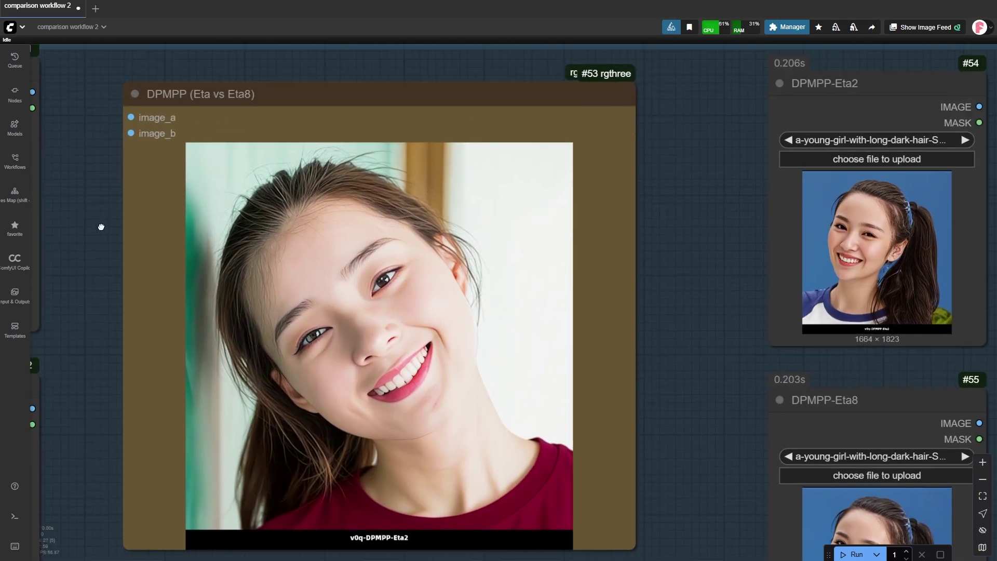
pyautogui.scroll(1, 554, 421)
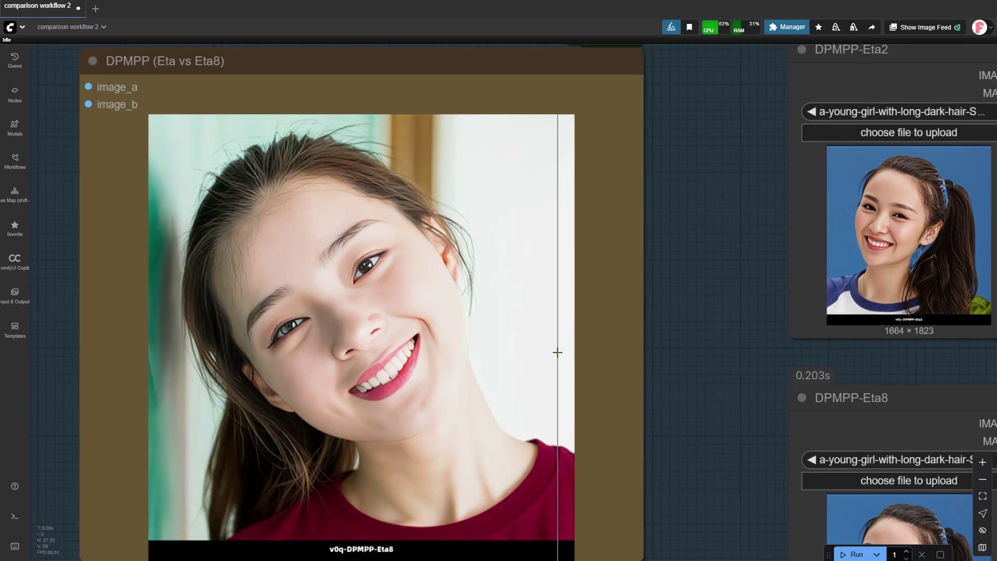
pyautogui.scroll(-6, 166, 345)
# Compare the DPMPP Eta2 and Eta8 results on the ponytail portrait and the night portrait with red lipstick.
pyautogui.moveTo(681, 366); pyautogui.dragTo(77, 314)
pyautogui.scroll(6, 66, 295)
pyautogui.scroll(-1, 64, 298)
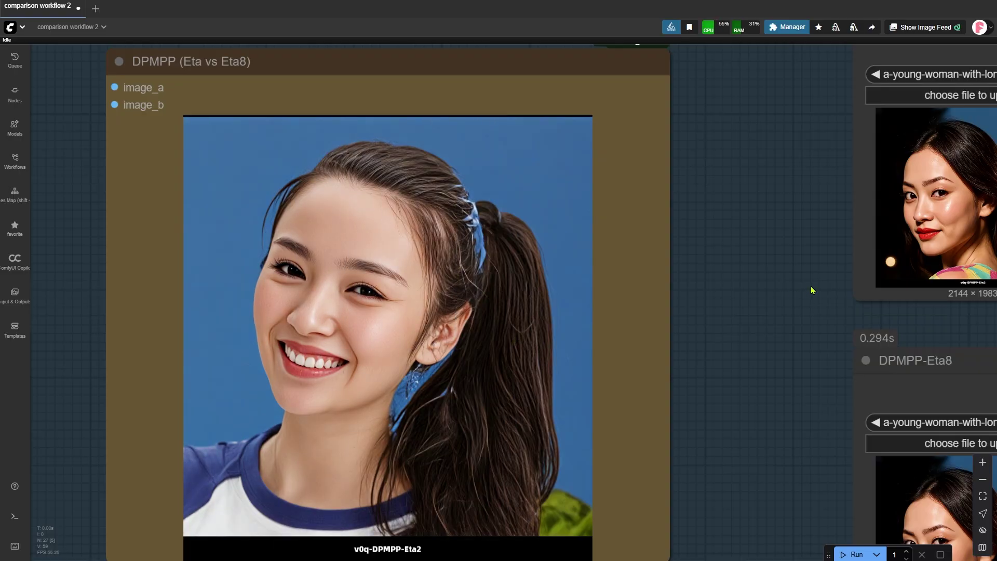
pyautogui.moveTo(812, 289); pyautogui.dragTo(0, 263)
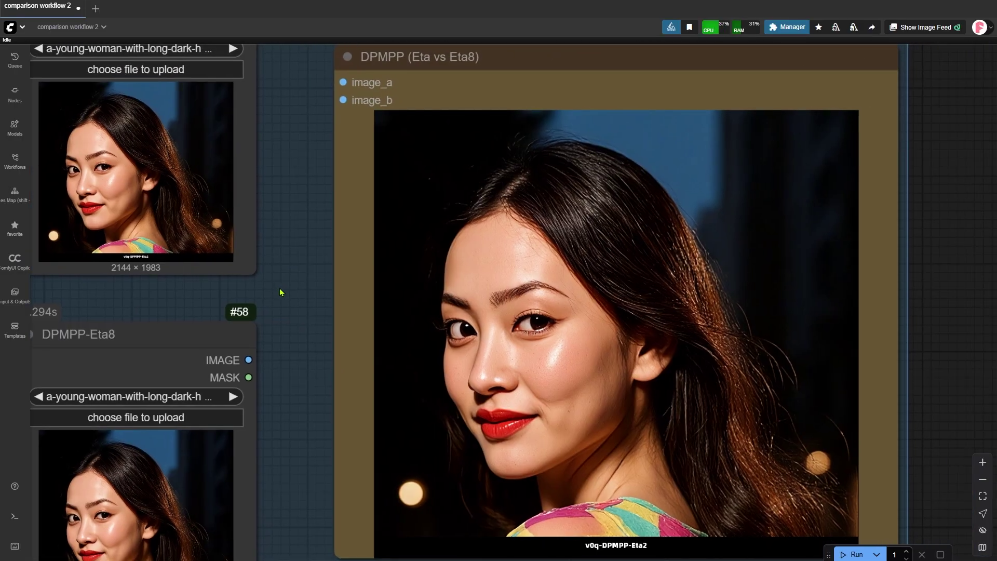
pyautogui.scroll(-1, 279, 292)
pyautogui.moveTo(279, 292); pyautogui.dragTo(125, 291)
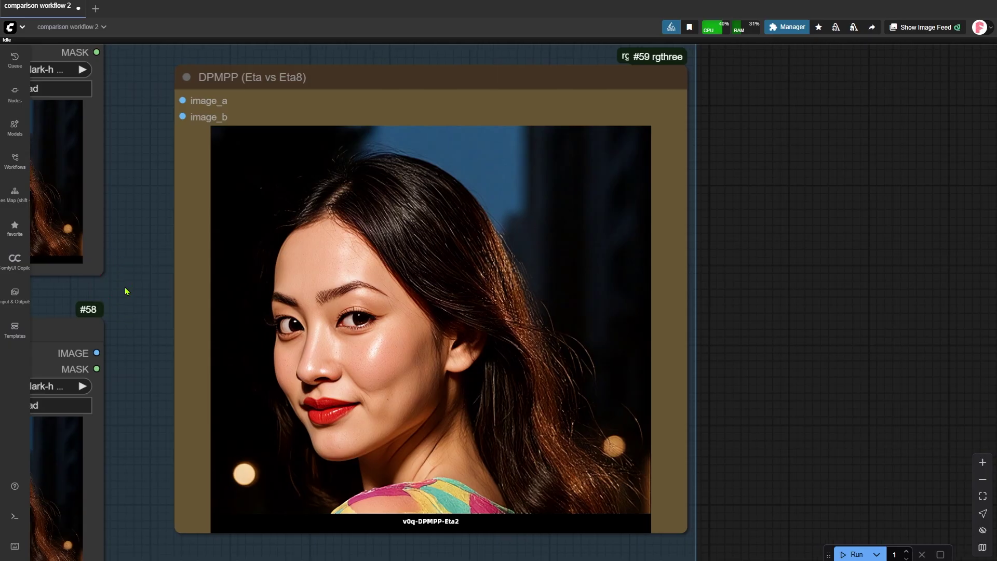
pyautogui.scroll(1, 706, 304)
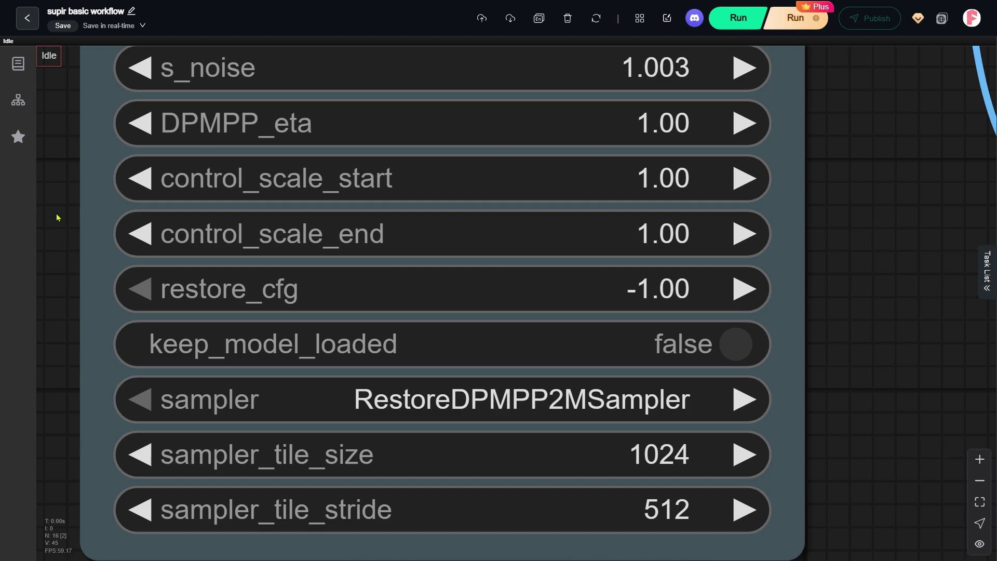
# Return to the basic workflow and examine the s_noise setting on the SUPIR Sampler node.
pyautogui.moveTo(56, 214); pyautogui.dragTo(106, 378)
pyautogui.scroll(1, 105, 282)
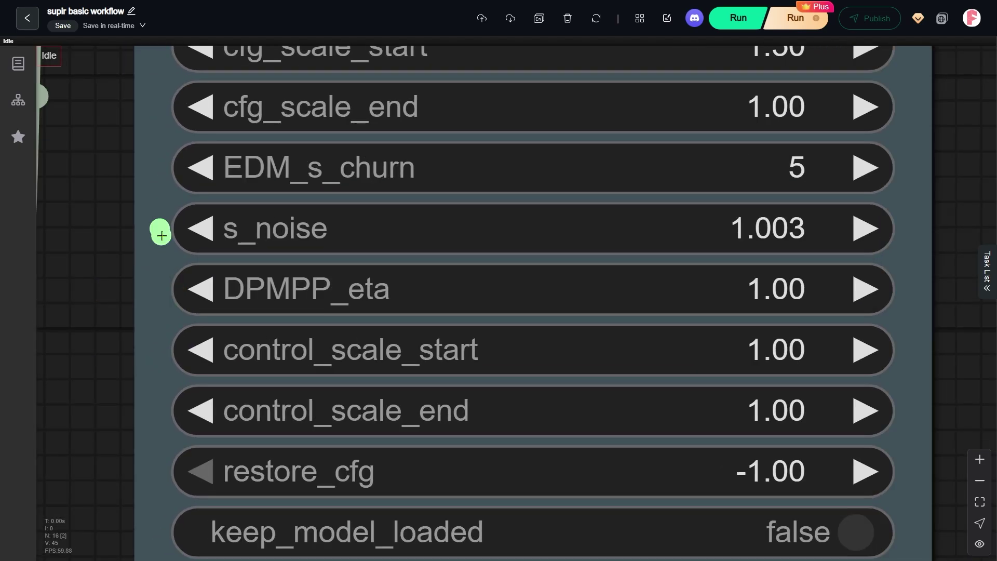